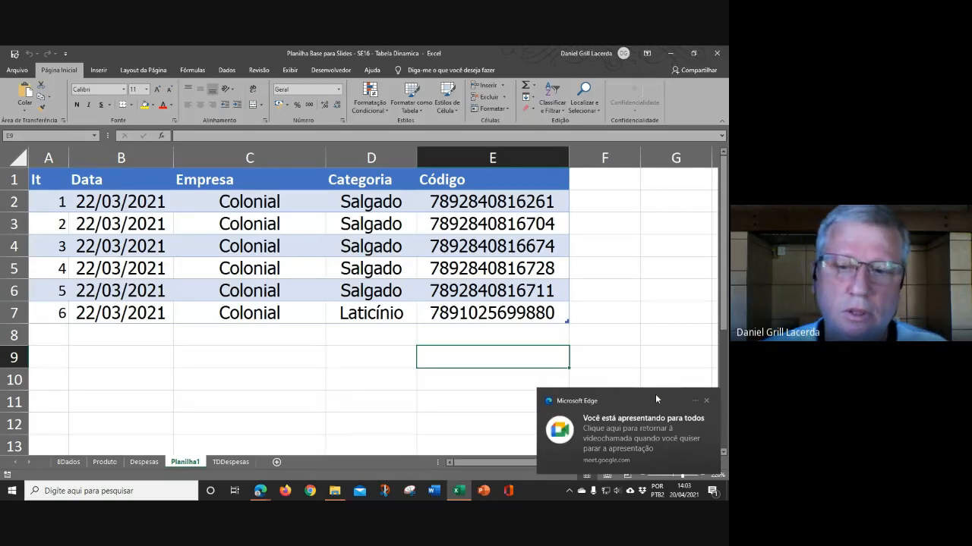
Step: Review the Planilha1 sheet, the TDDespesas pivot table and the Despesas data table
click(707, 401)
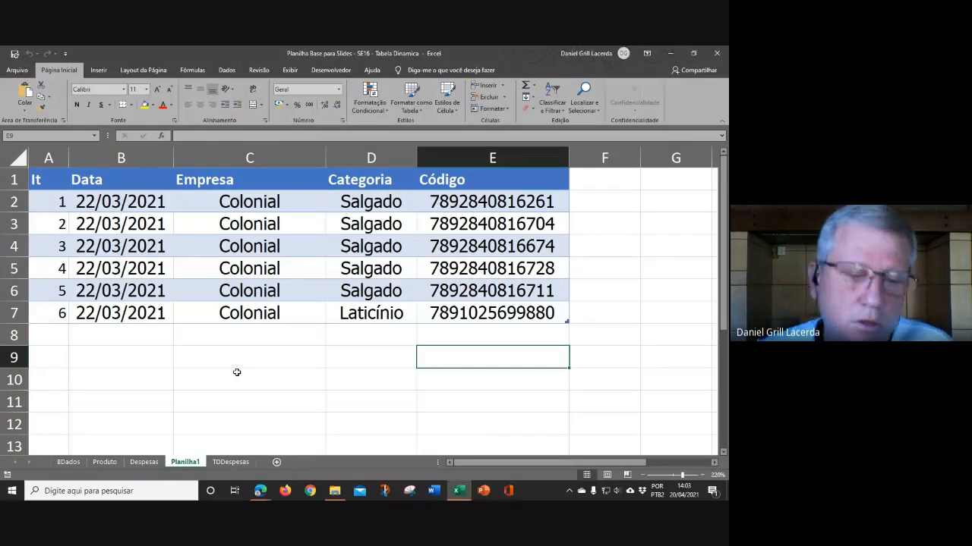
click(225, 463)
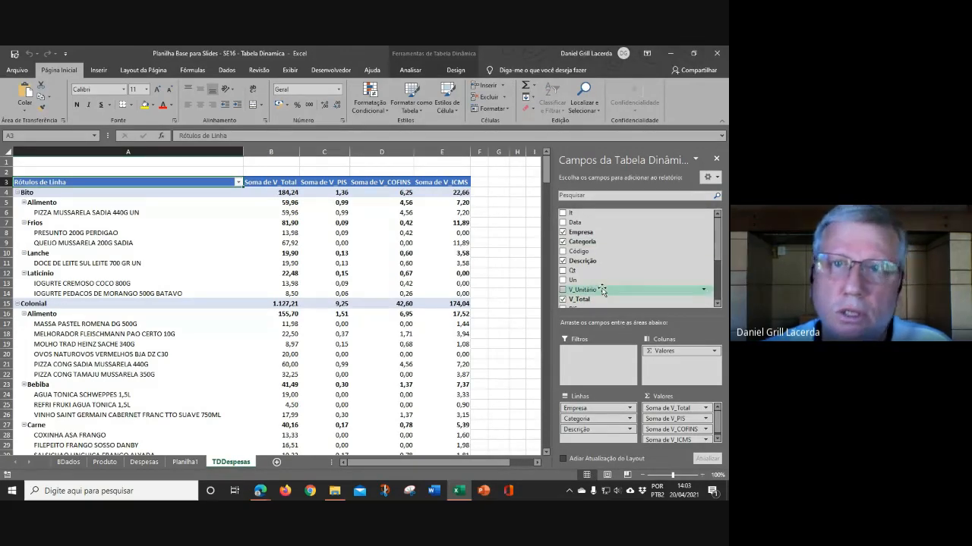
click(505, 210)
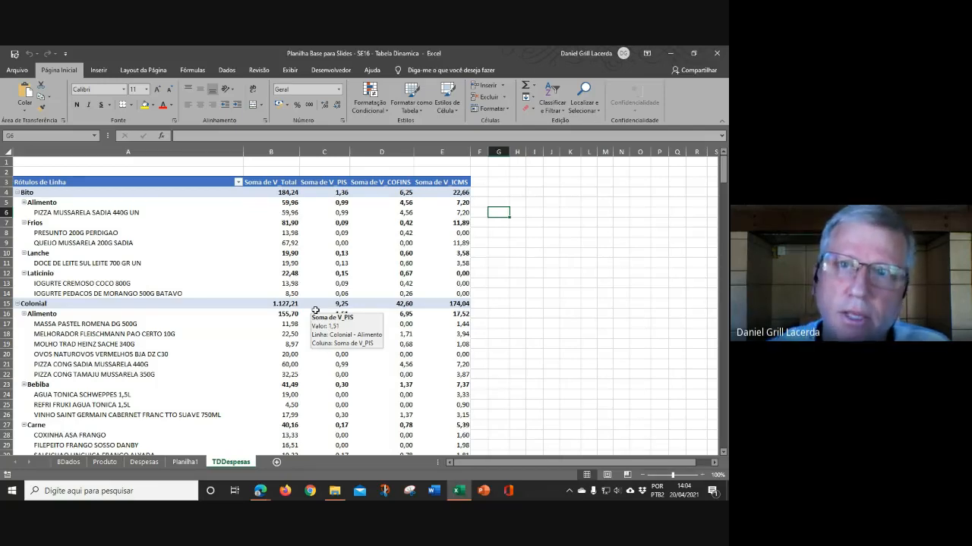
click(143, 462)
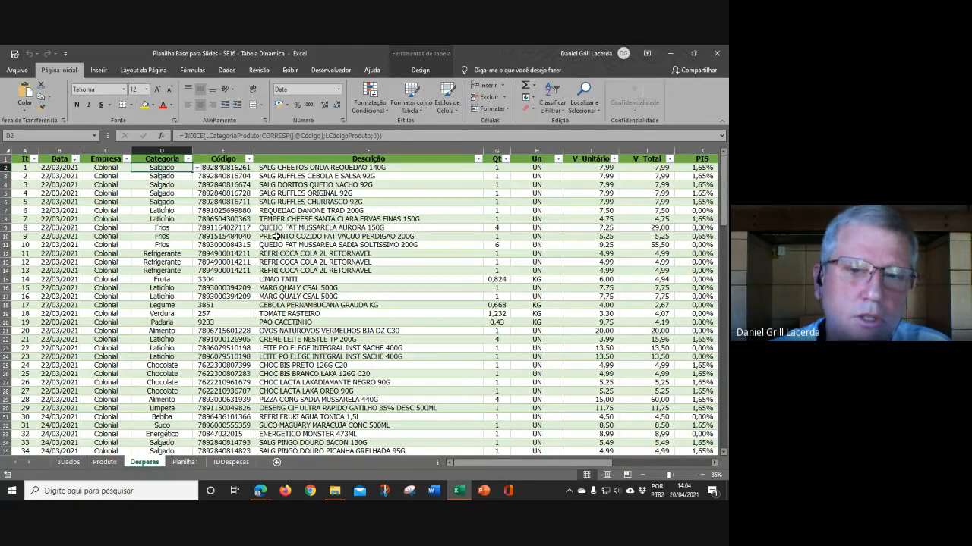
click(224, 210)
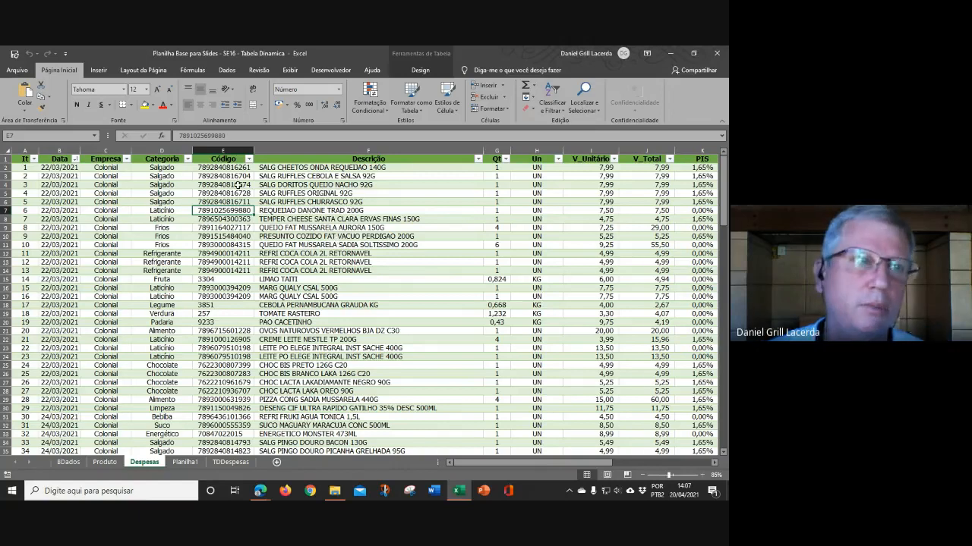
Step: Browse the ribbon tabs and scroll across the Despesas table to the tax analysis summary and back
click(100, 71)
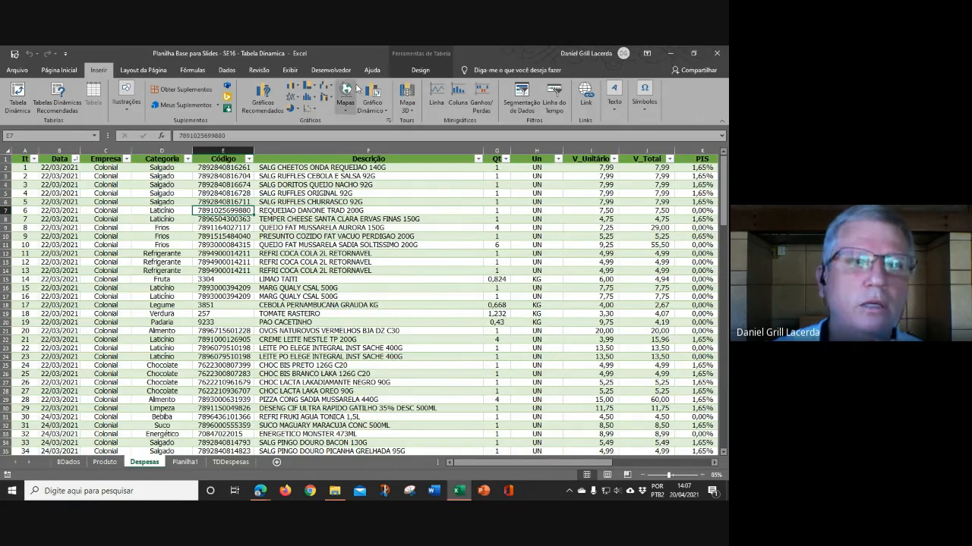
click(420, 70)
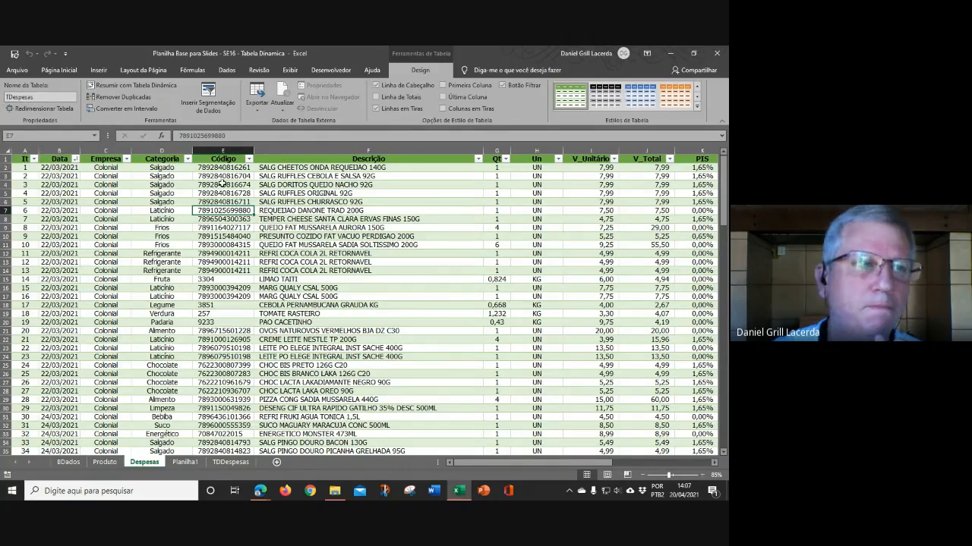
click(98, 70)
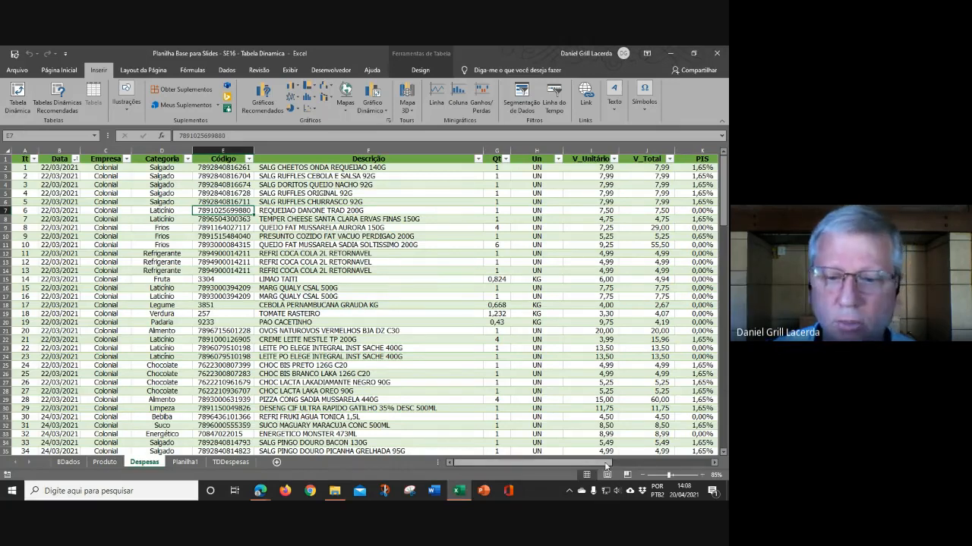
drag(636, 465, 702, 465)
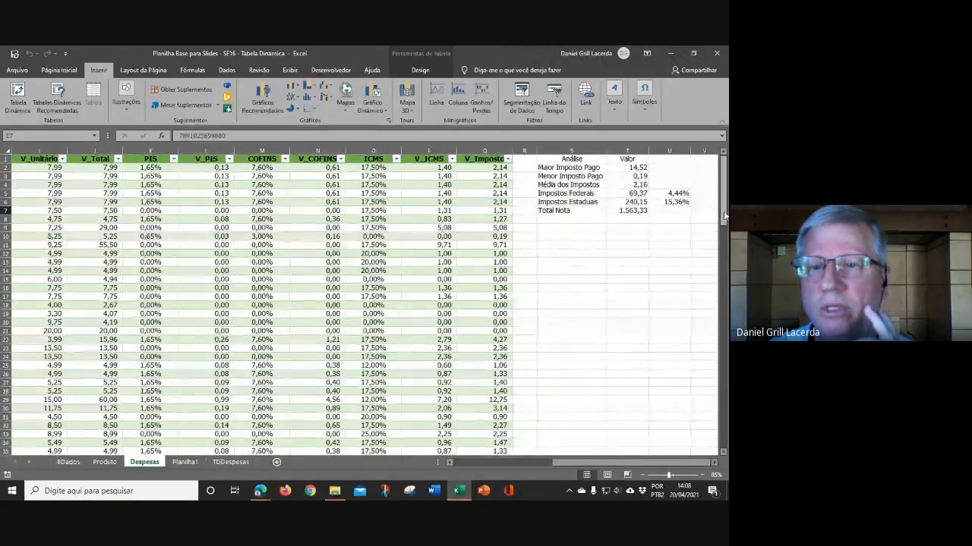
click(714, 463)
click(714, 463)
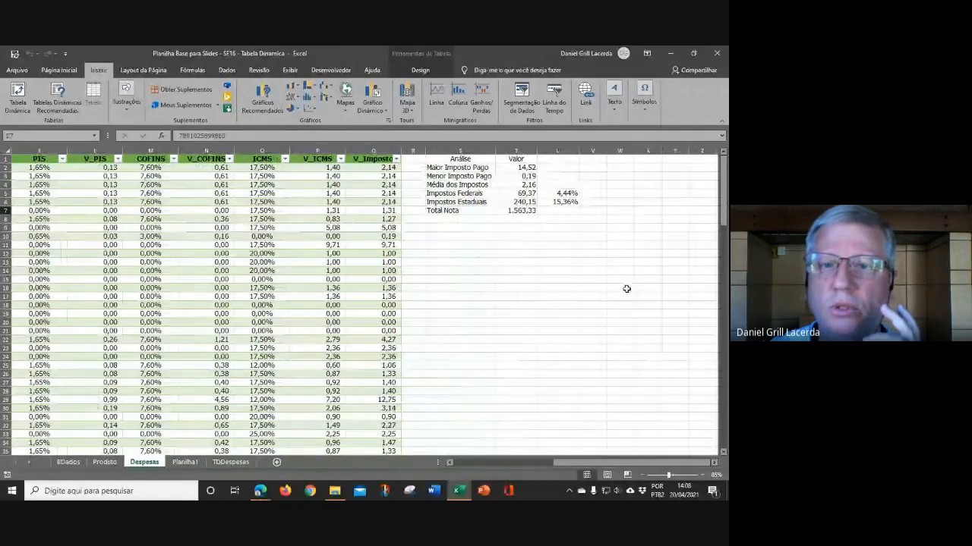
click(620, 160)
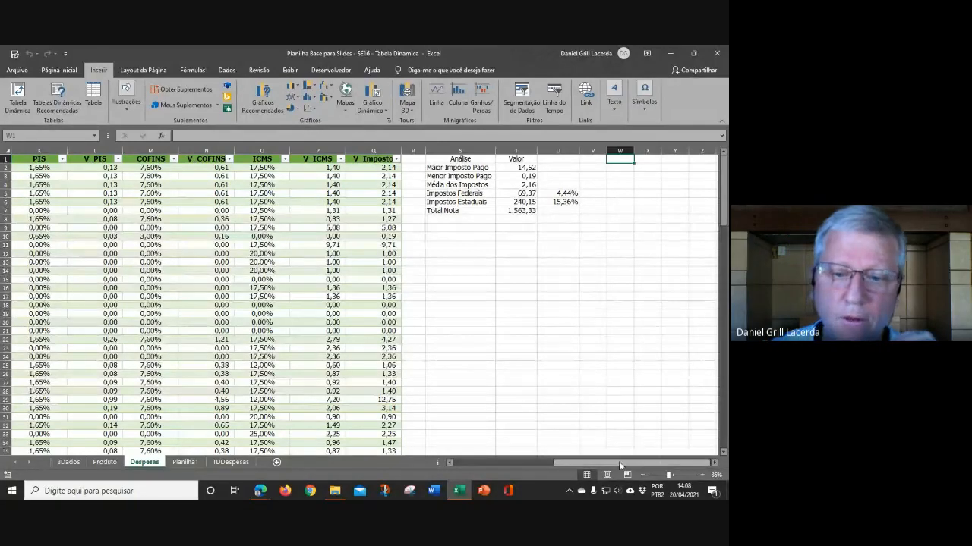
drag(611, 461, 449, 457)
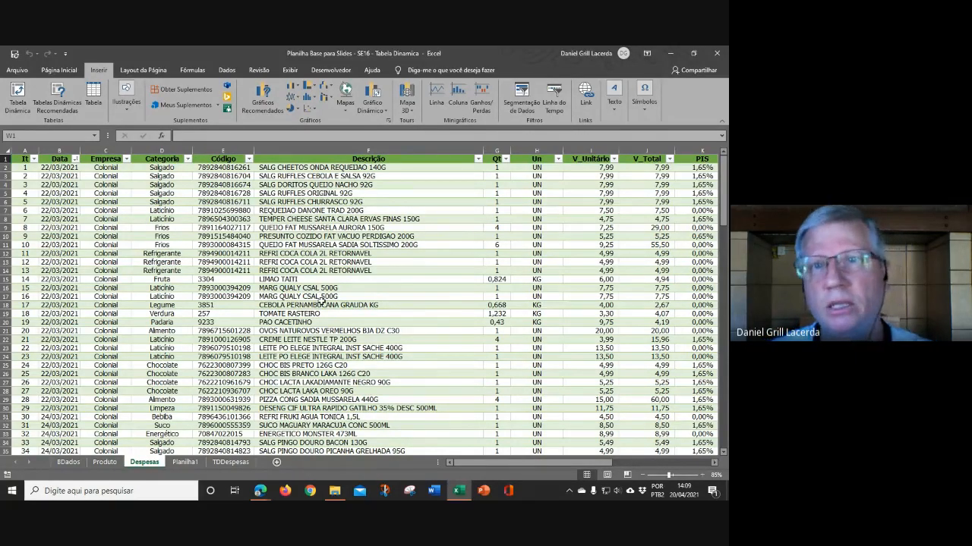
Step: Insert a new pivot table from the TDespesas table on a new worksheet
click(300, 281)
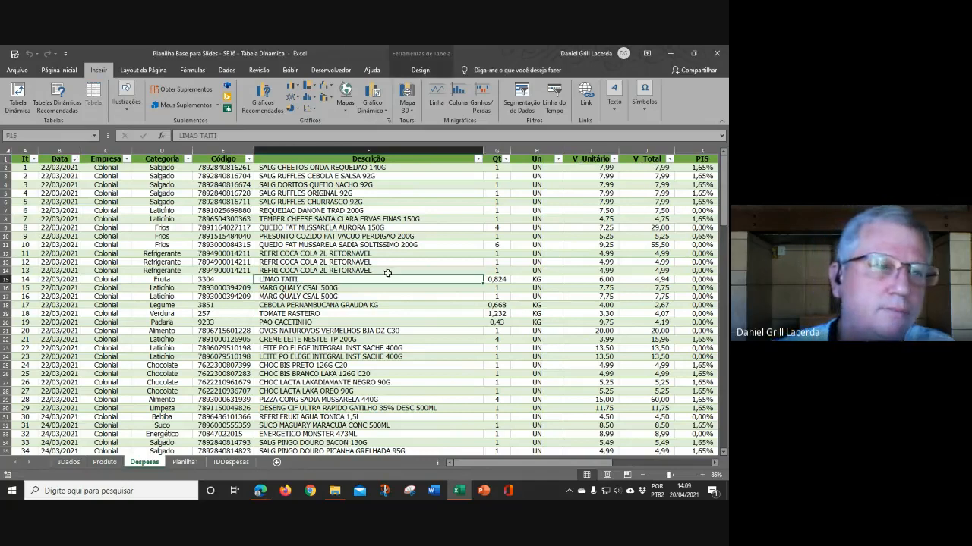
click(18, 93)
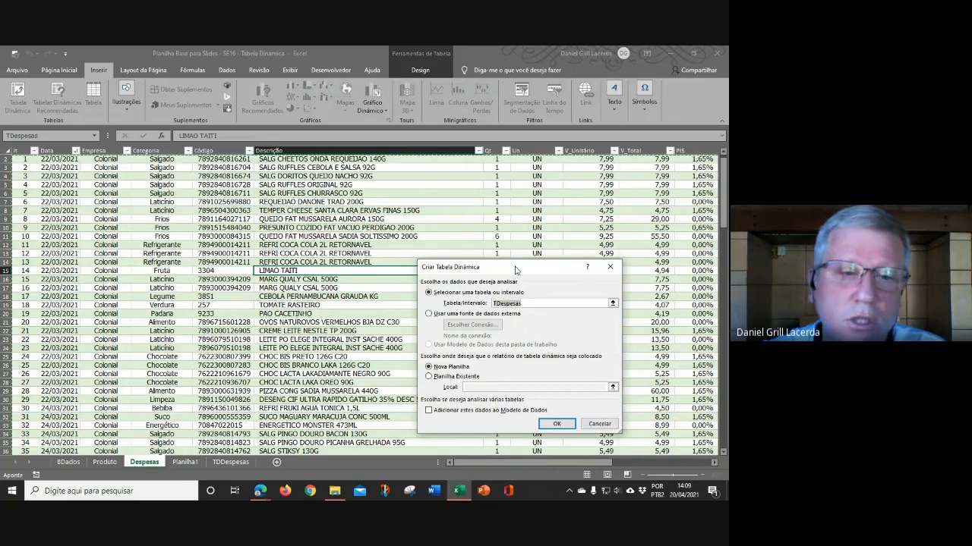
drag(514, 262, 358, 234)
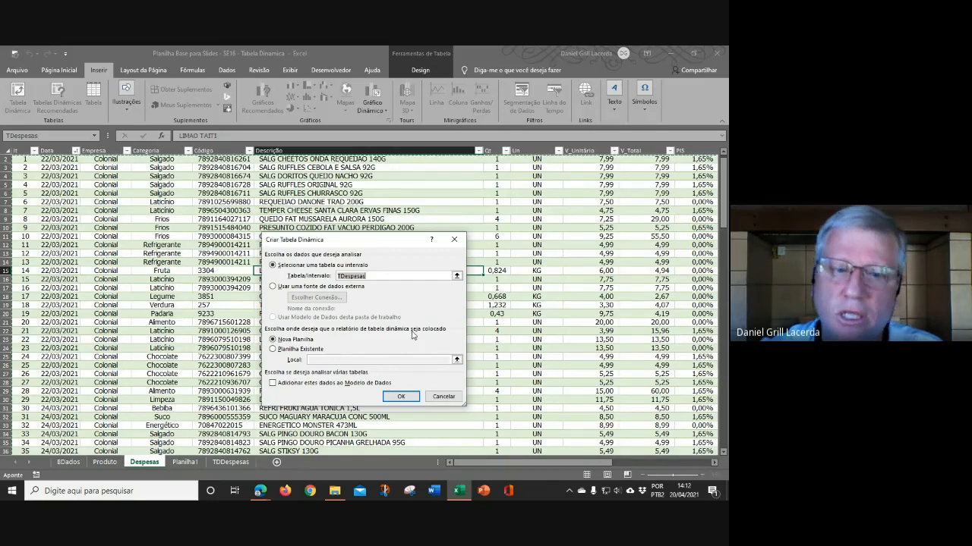
click(400, 398)
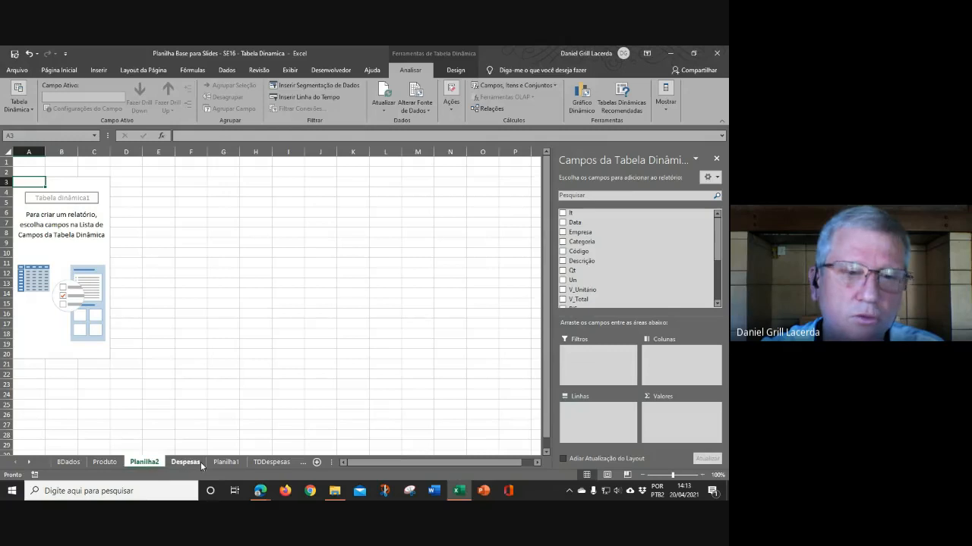
Step: Scroll through the available fields in the new pivot table's field list
click(227, 462)
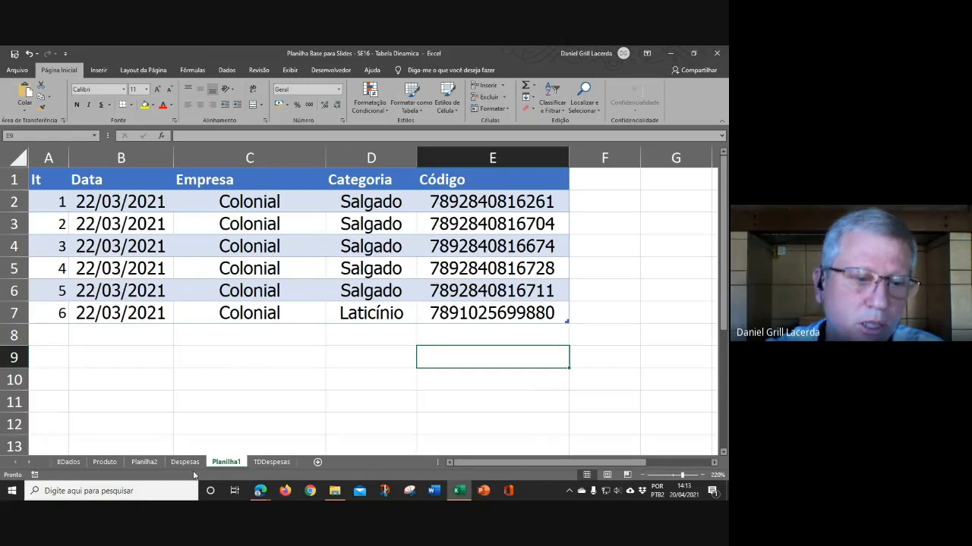
click(146, 462)
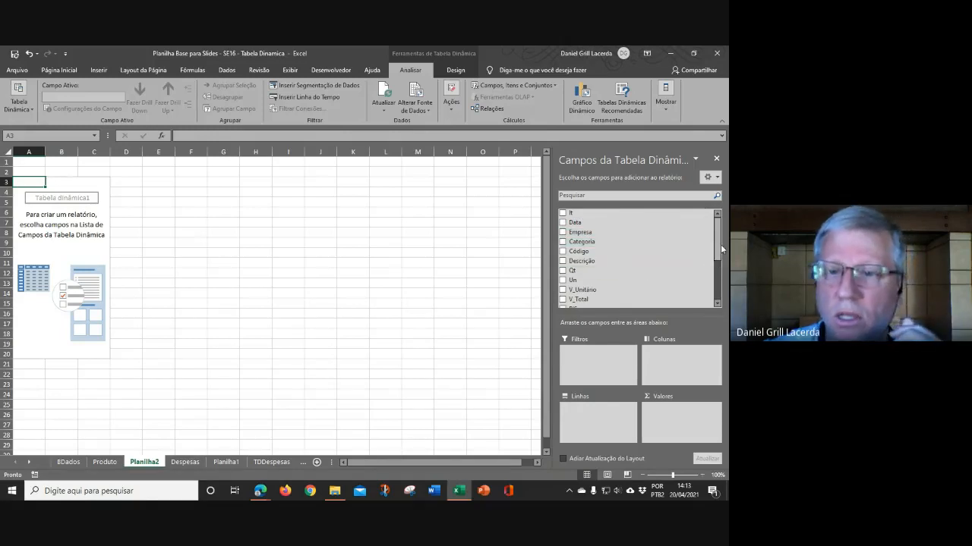
drag(717, 244, 713, 291)
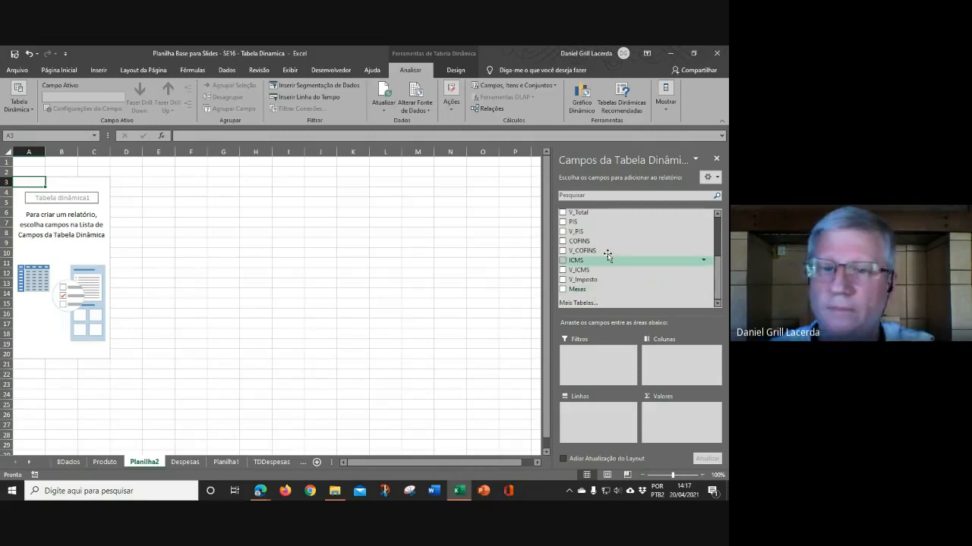
drag(717, 270, 719, 218)
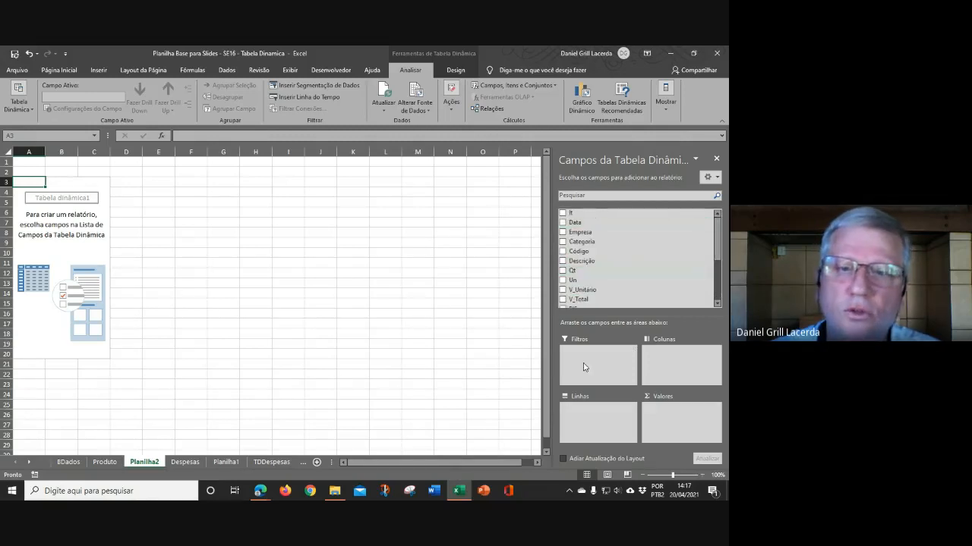
click(562, 232)
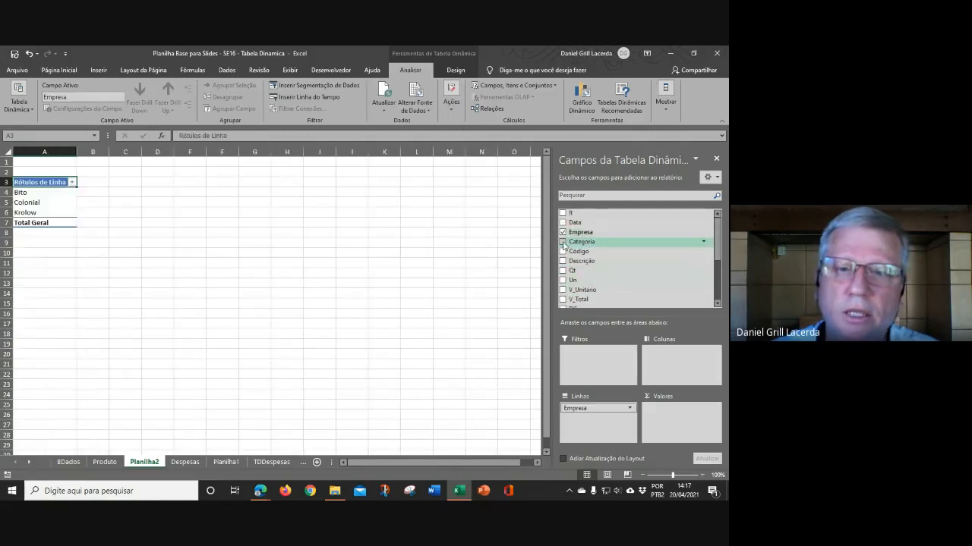
click(563, 242)
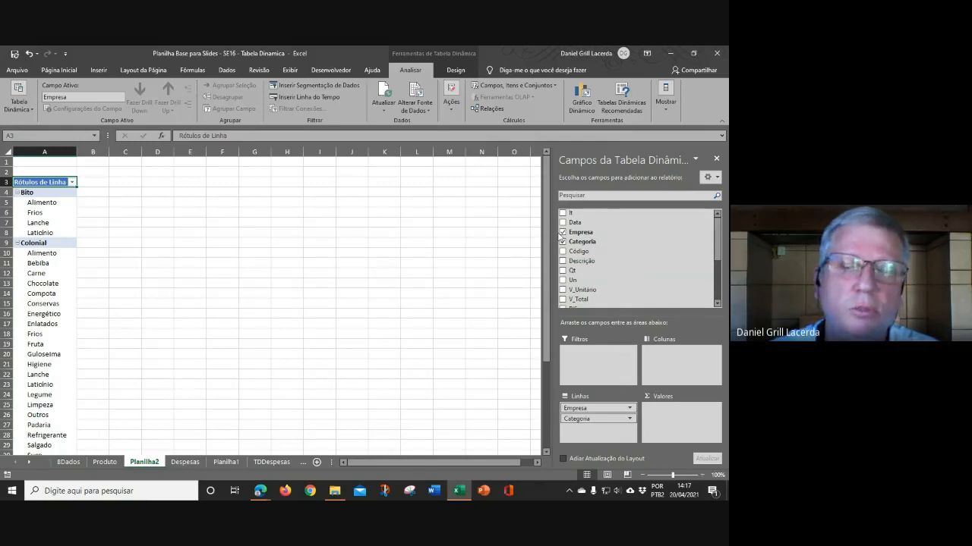
click(562, 241)
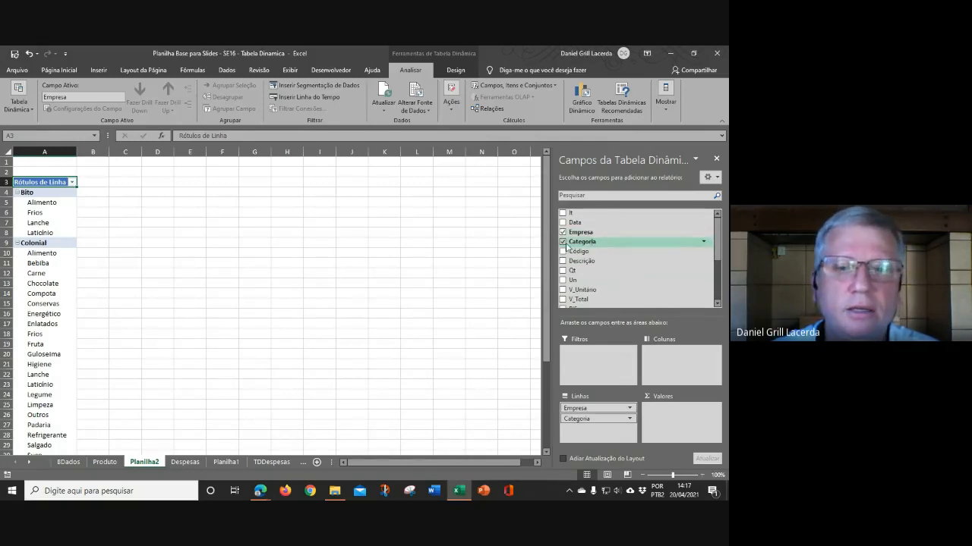
click(562, 233)
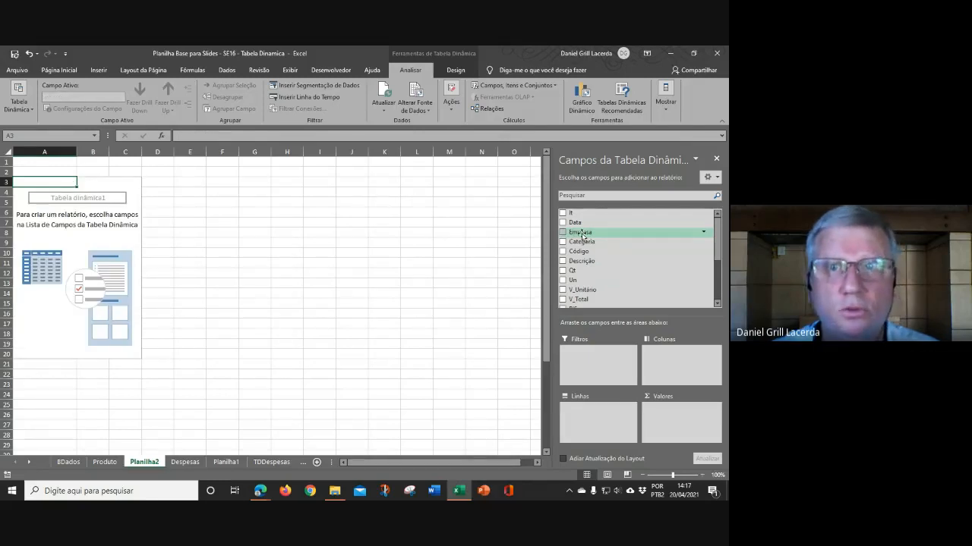
drag(582, 236, 578, 353)
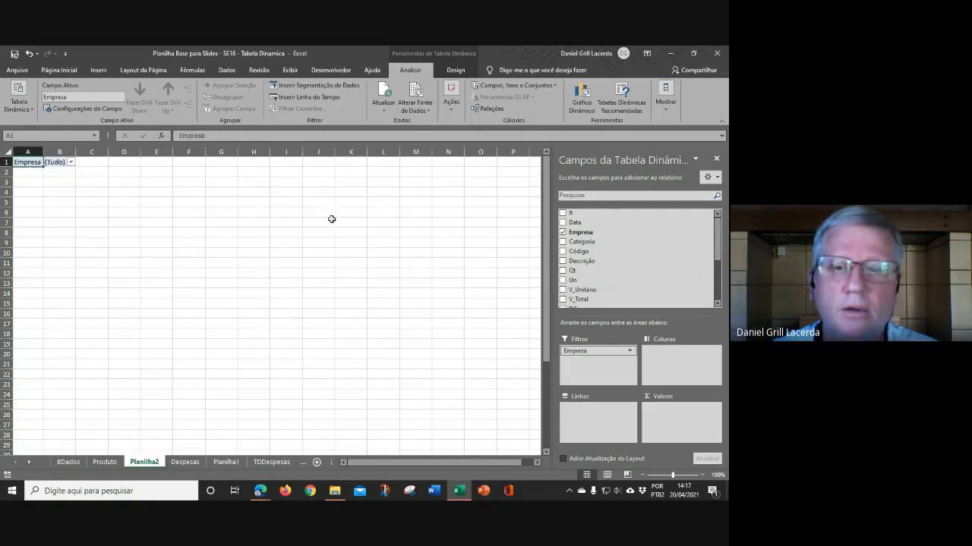
click(597, 351)
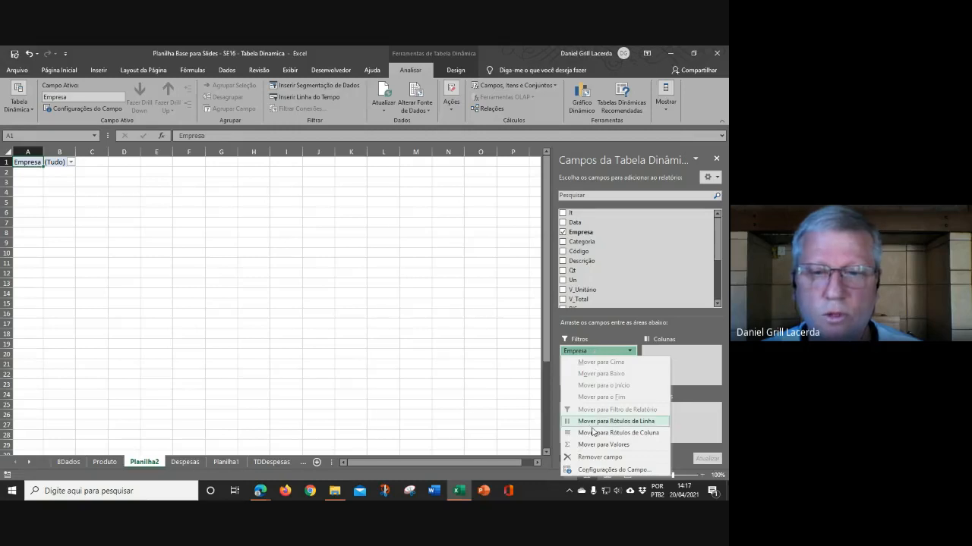
click(599, 457)
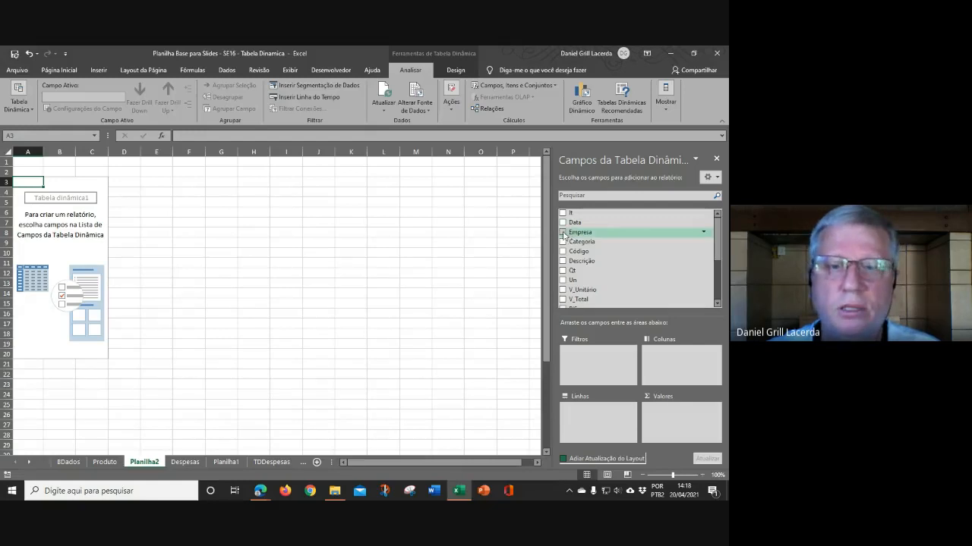
Step: Add Empresa and Categoria as row fields of the pivot table
click(563, 232)
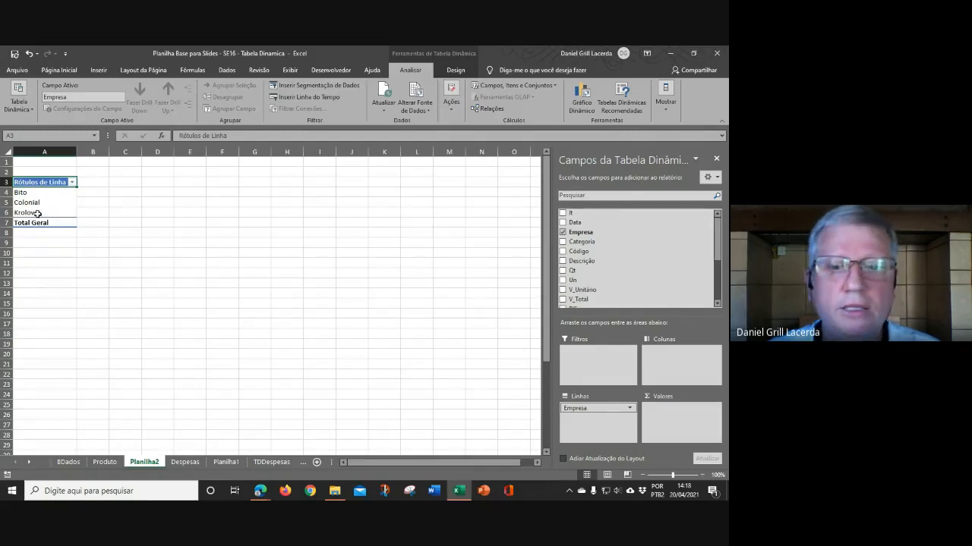
click(563, 242)
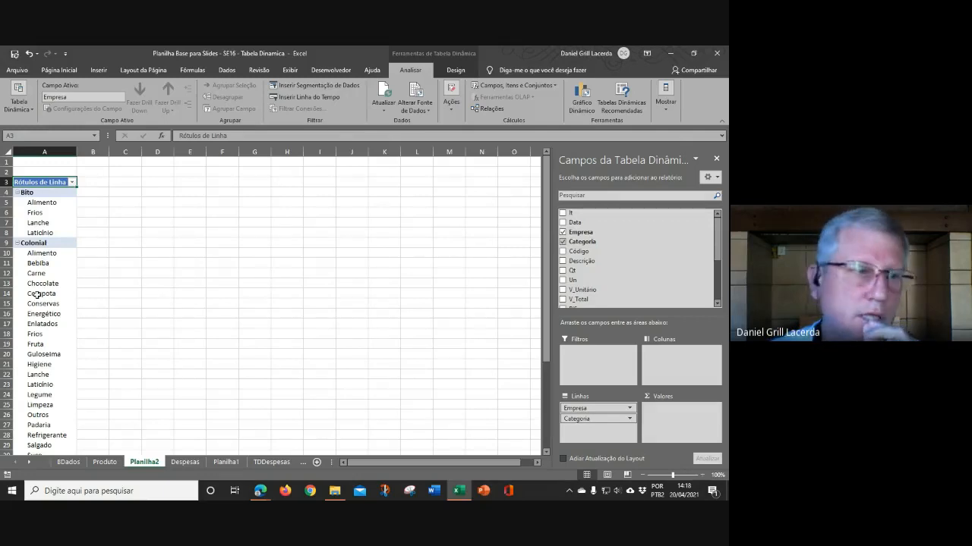
scroll(38, 293, down, 5)
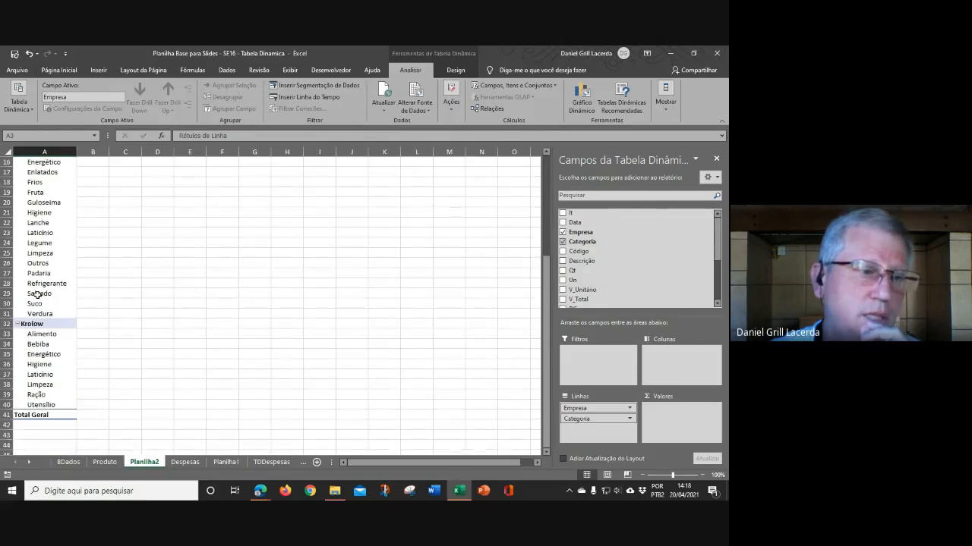
scroll(38, 294, up, 3)
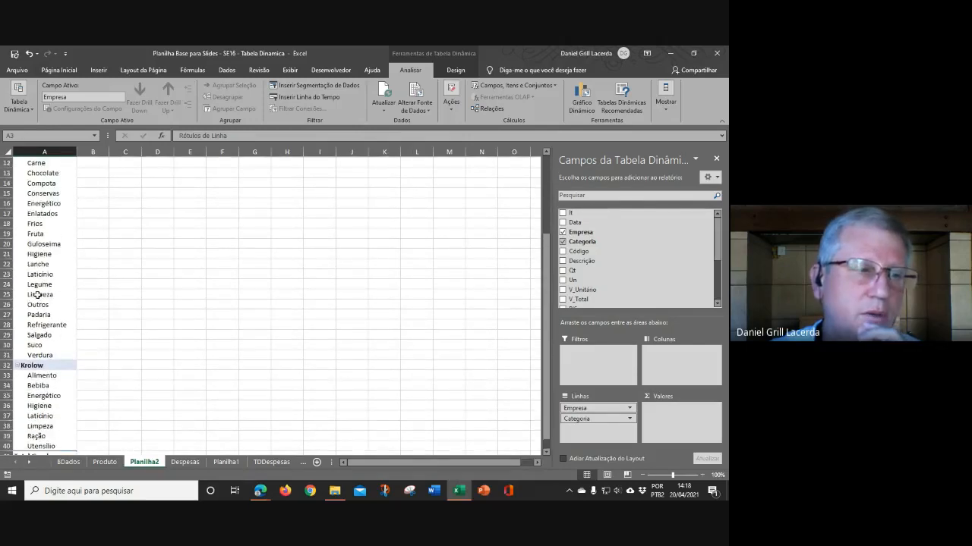
scroll(38, 294, up, 2)
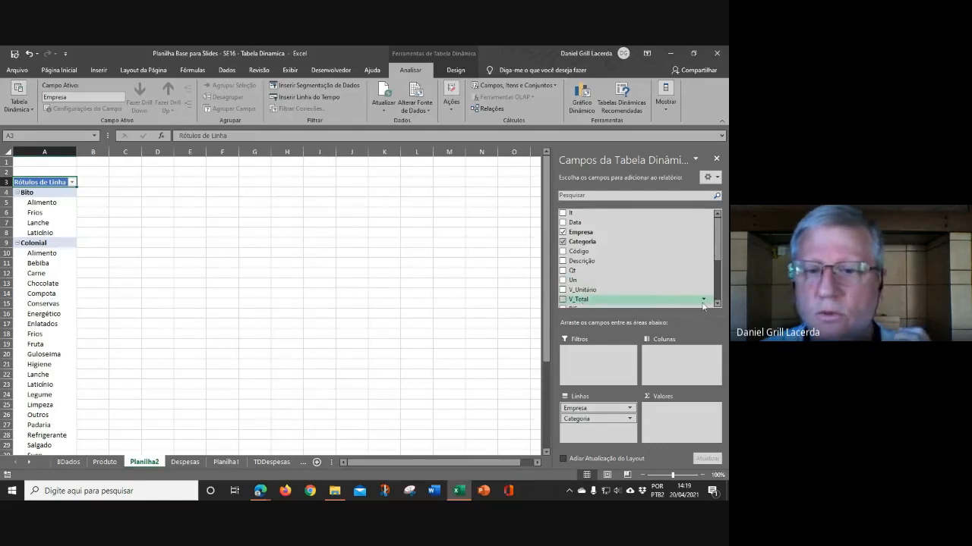
Step: Add V_Total as summed values and Descrição as a third row field
click(563, 301)
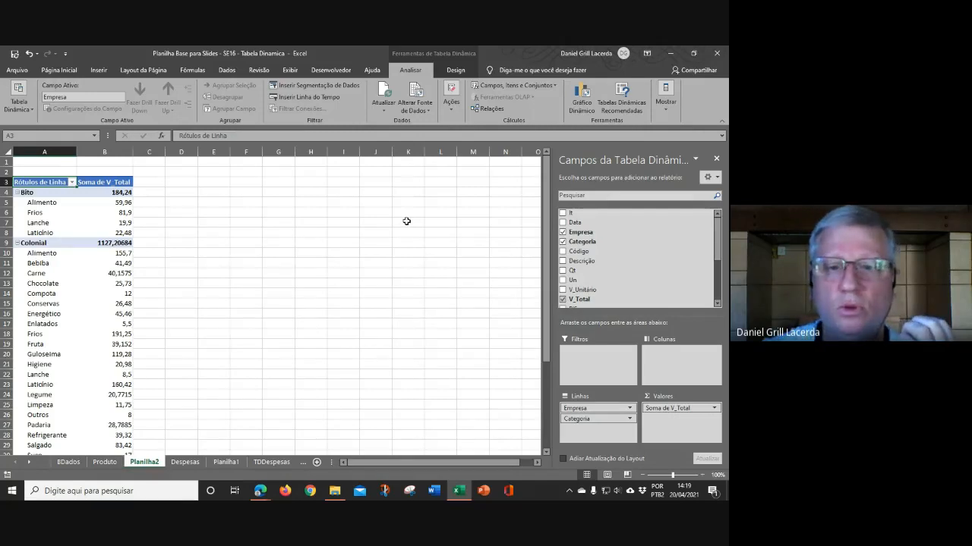
click(563, 262)
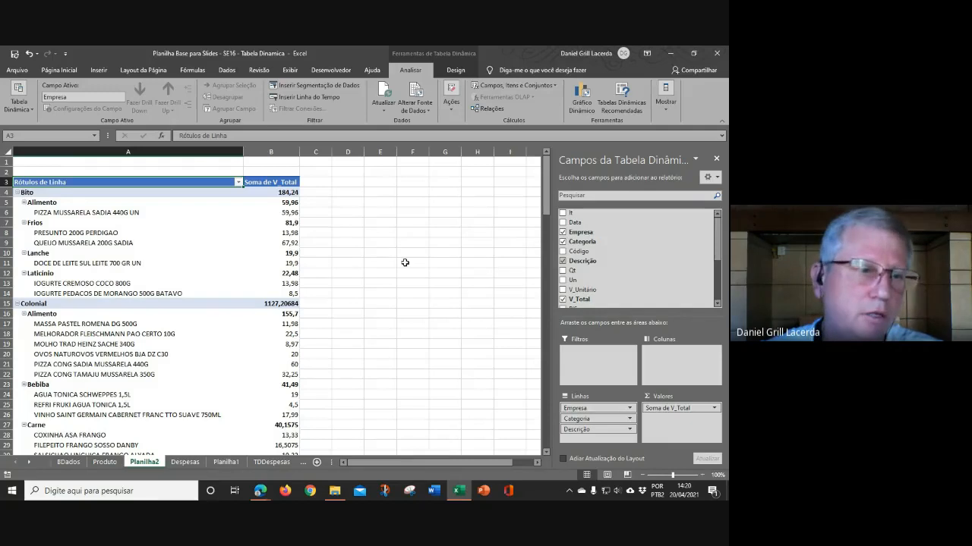
scroll(252, 318, down, 5)
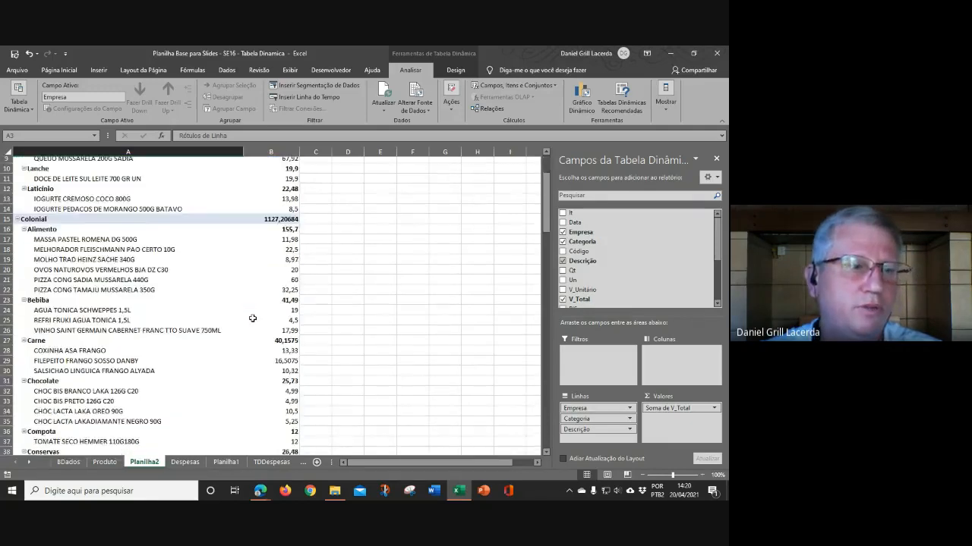
Step: Scroll through the pivot table's rows to review the company, category and description totals
scroll(252, 318, down, 8)
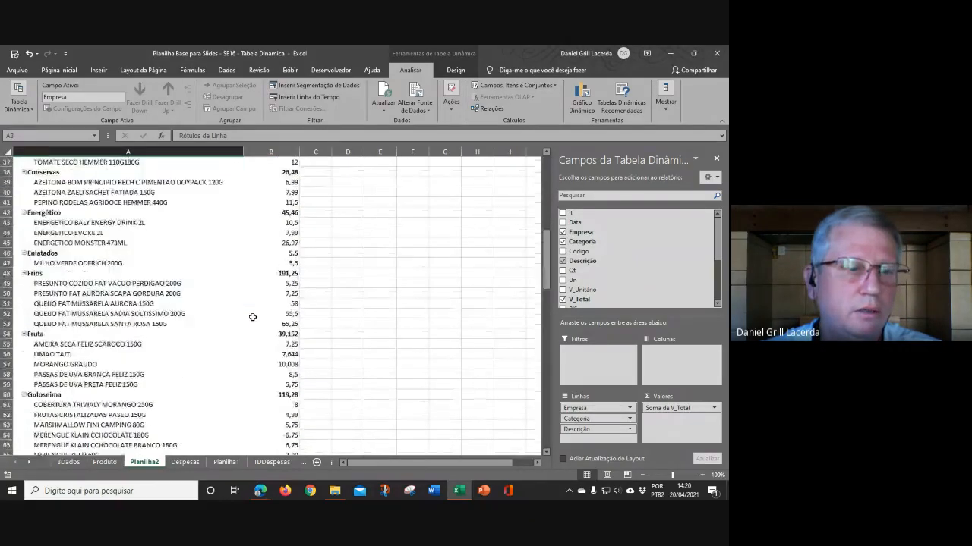
scroll(252, 318, down, 5)
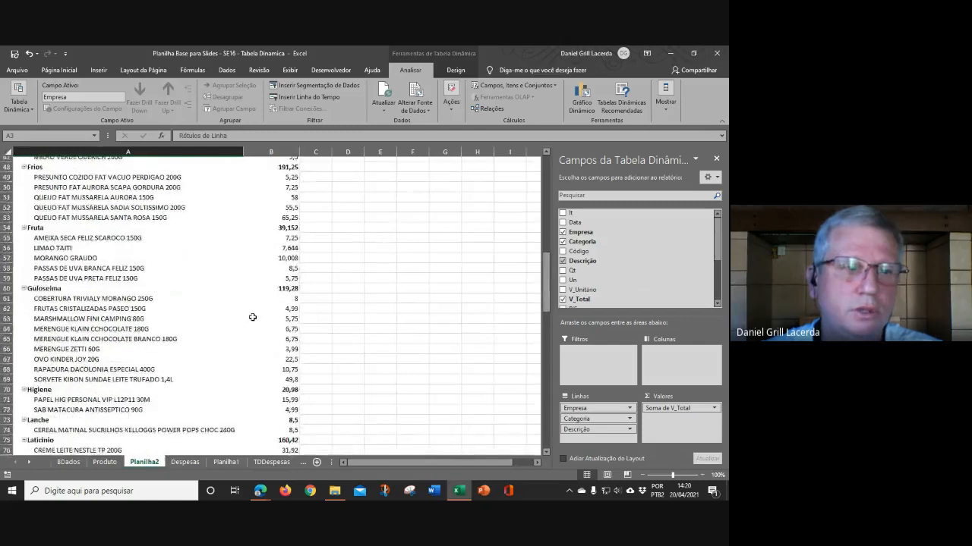
scroll(252, 317, down, 1)
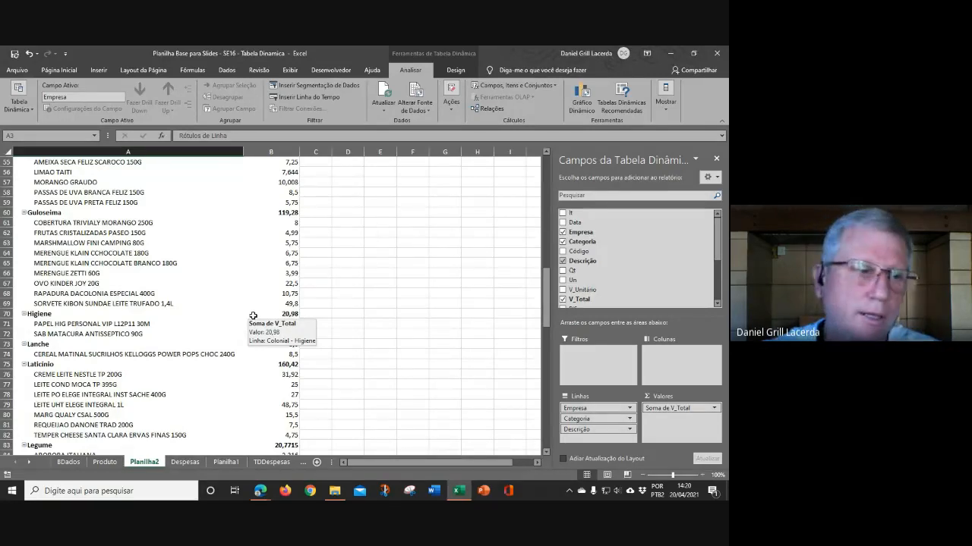
scroll(223, 333, down, 1)
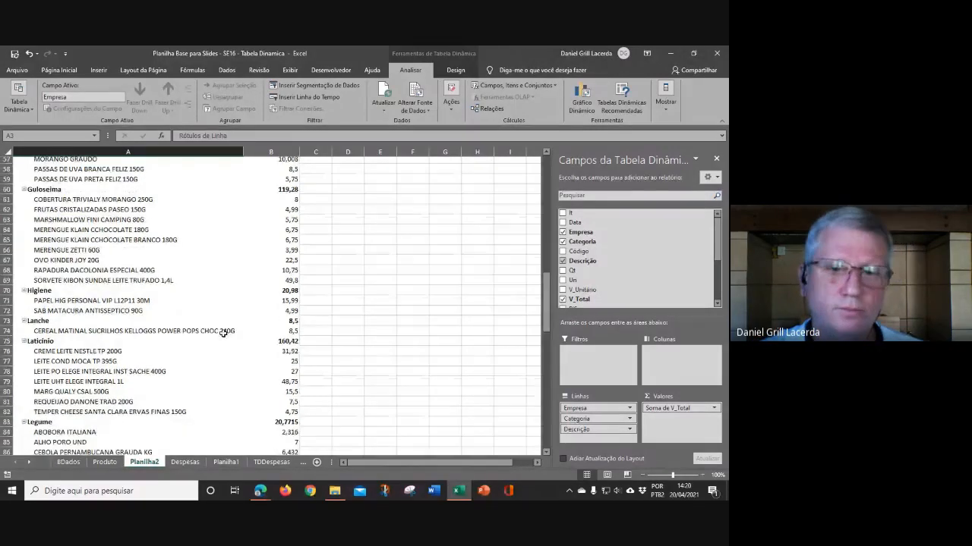
scroll(223, 333, down, 13)
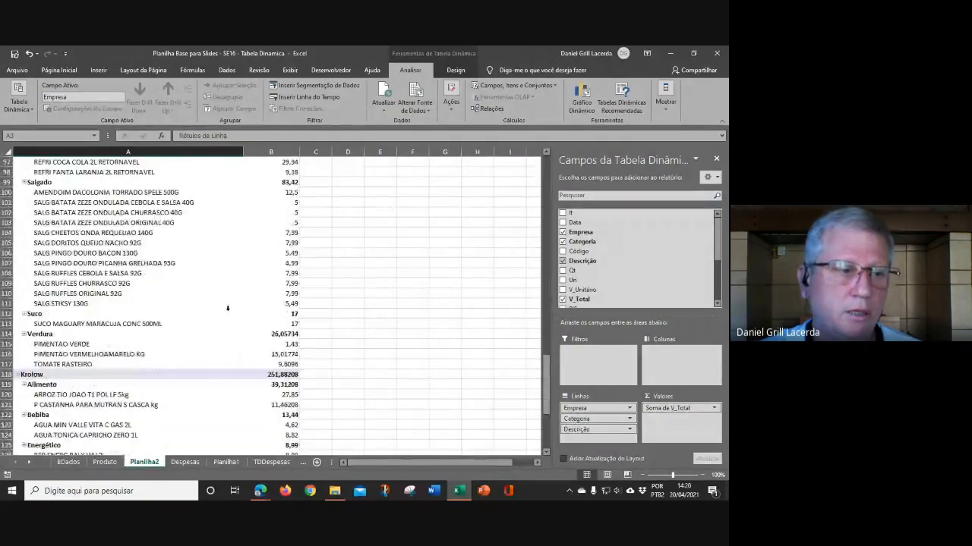
scroll(228, 308, up, 6)
scroll(228, 309, up, 20)
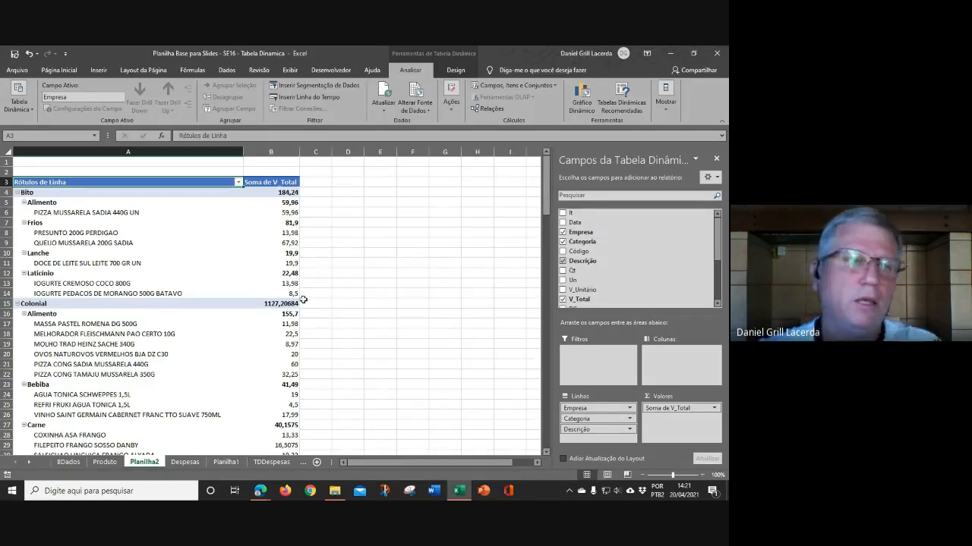
Step: Collapse the Colonial and Krolow company groups in the pivot table
click(16, 305)
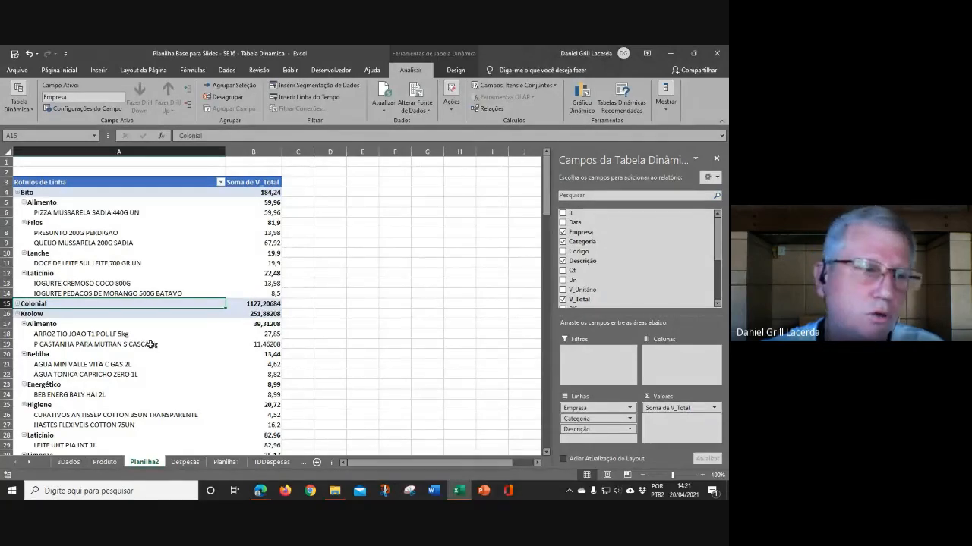
click(18, 313)
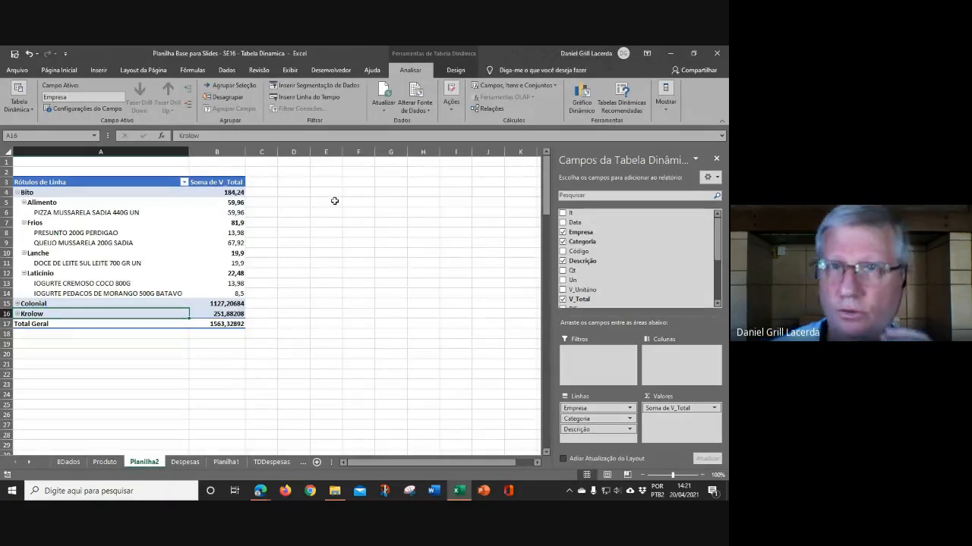
Step: Format column B's values as Number with two decimal places and a thousands separator
click(238, 179)
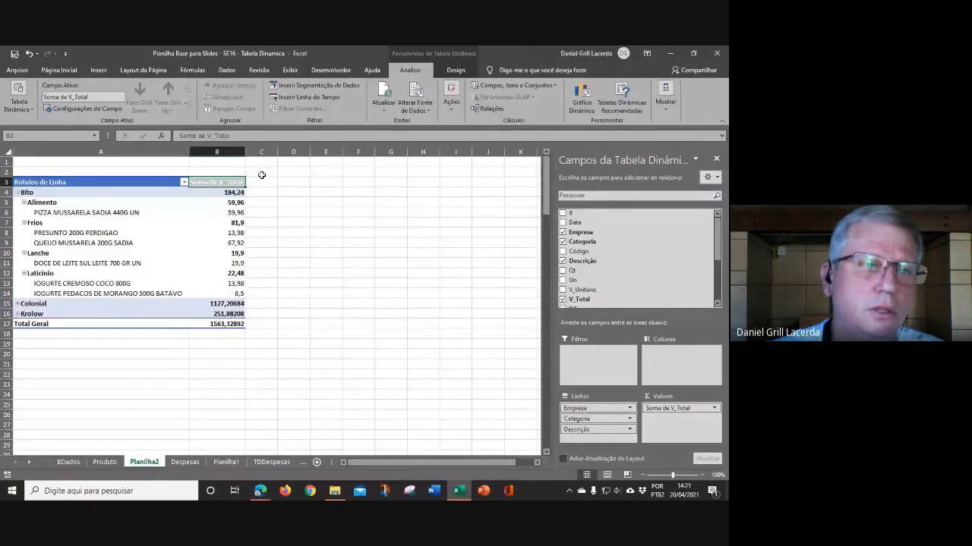
click(289, 181)
click(217, 152)
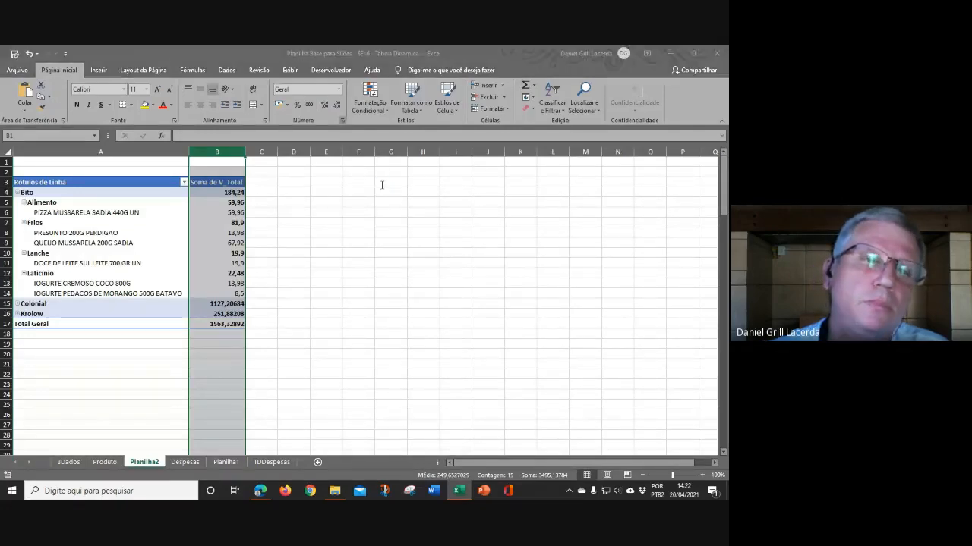
key(Down)
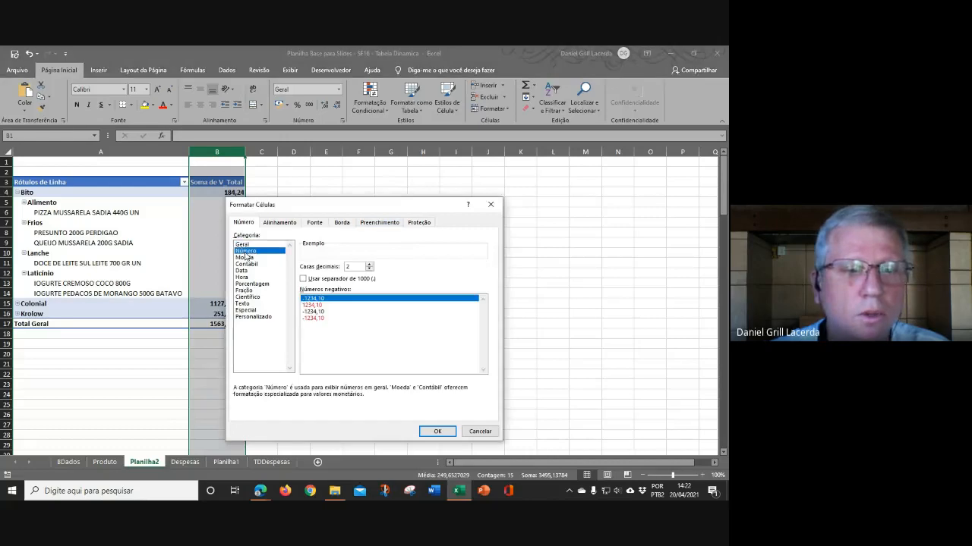
click(304, 279)
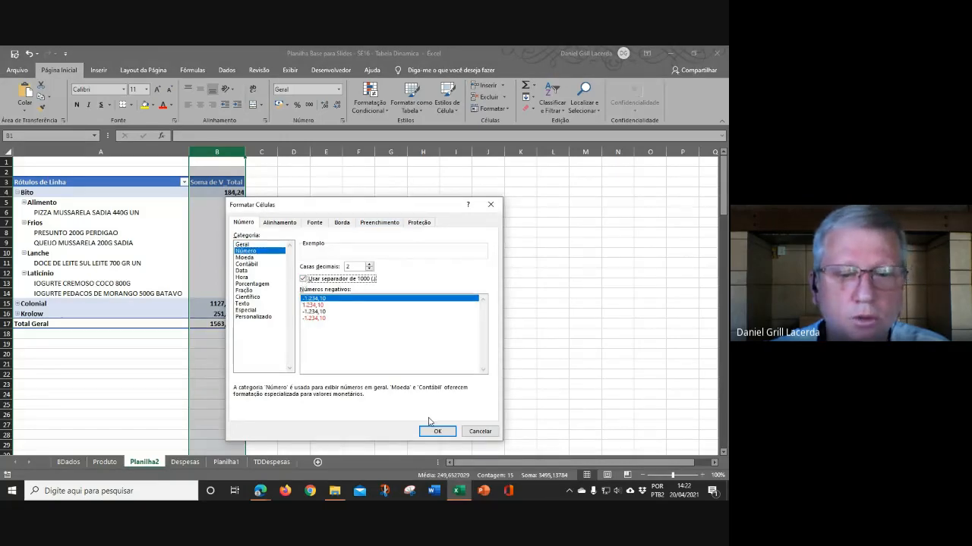
click(431, 432)
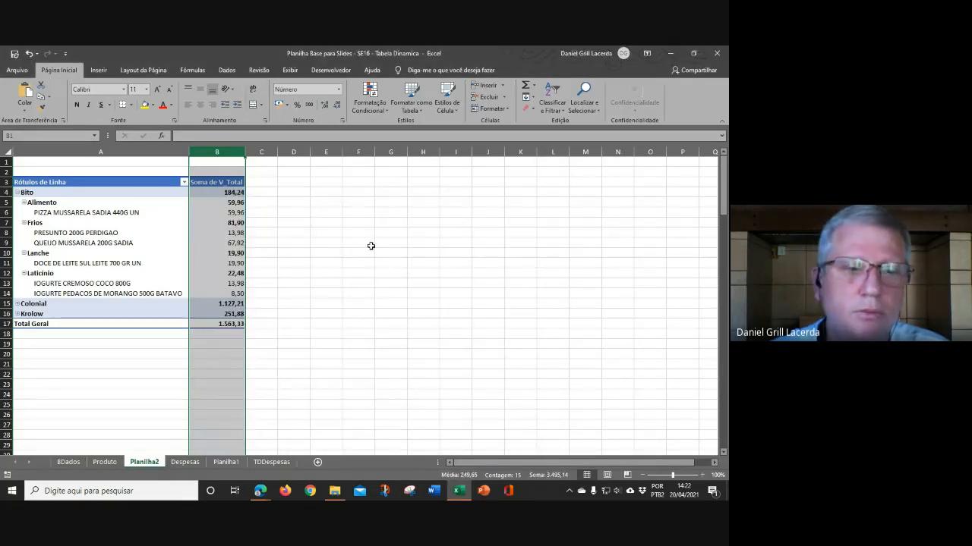
Step: Expand the Colonial company group in the pivot table again
click(370, 241)
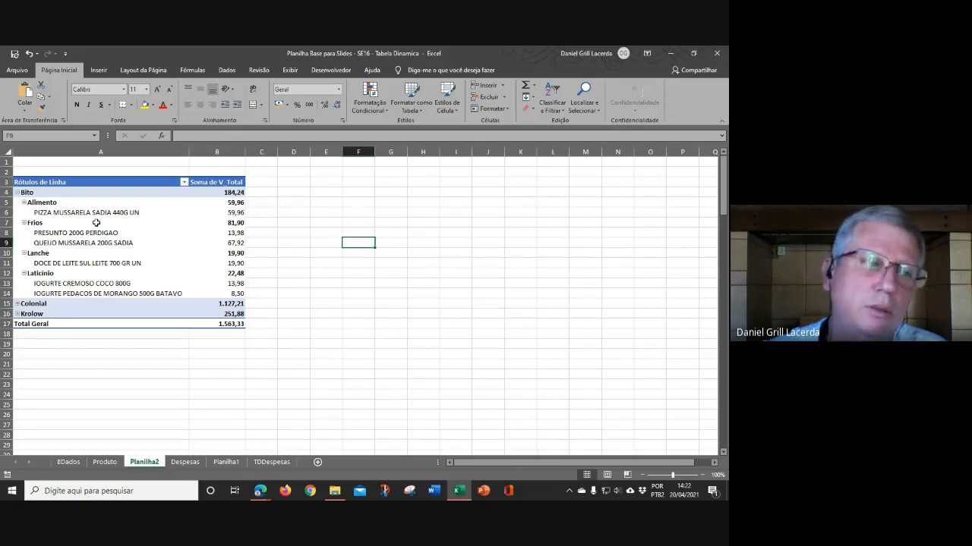
click(96, 222)
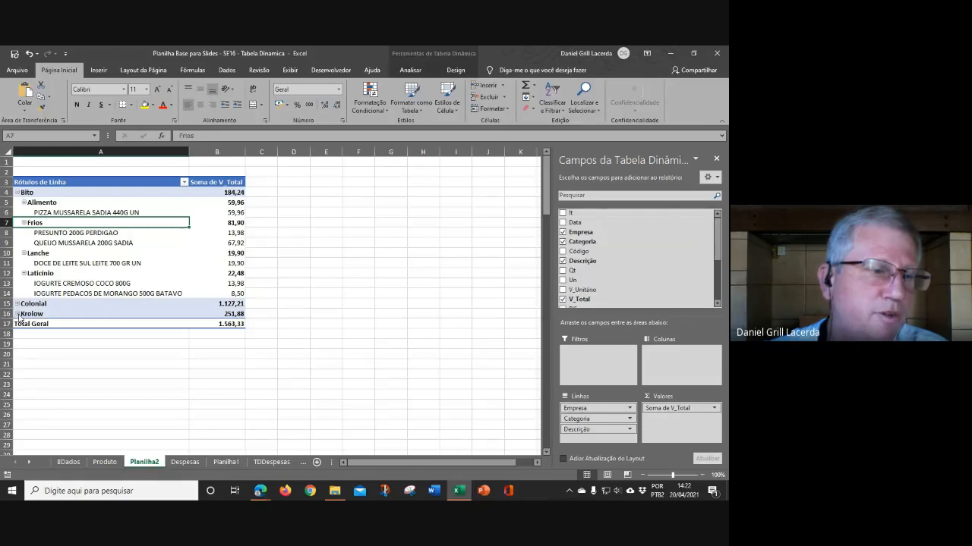
click(17, 303)
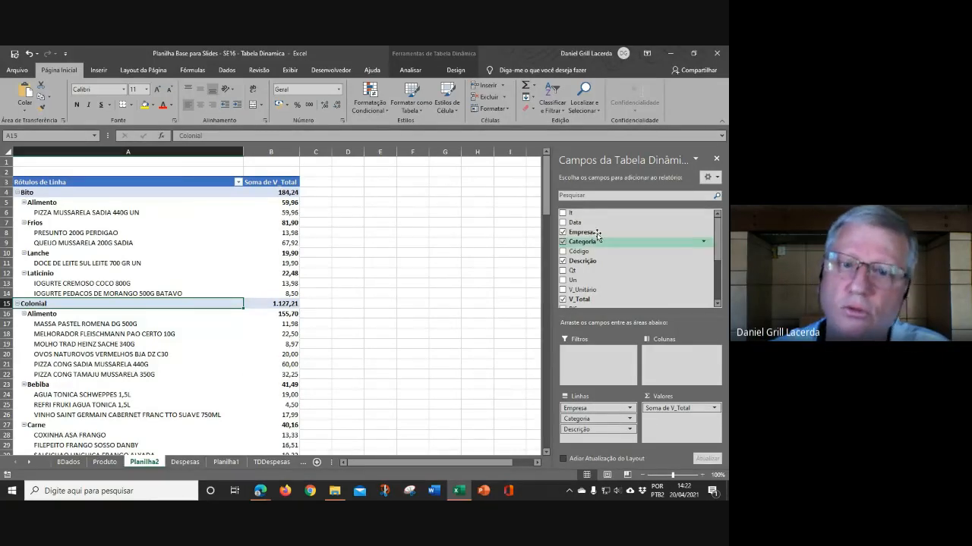
Step: Move Empresa and Categoria from the row fields into the pivot table's report filters
drag(588, 234, 583, 353)
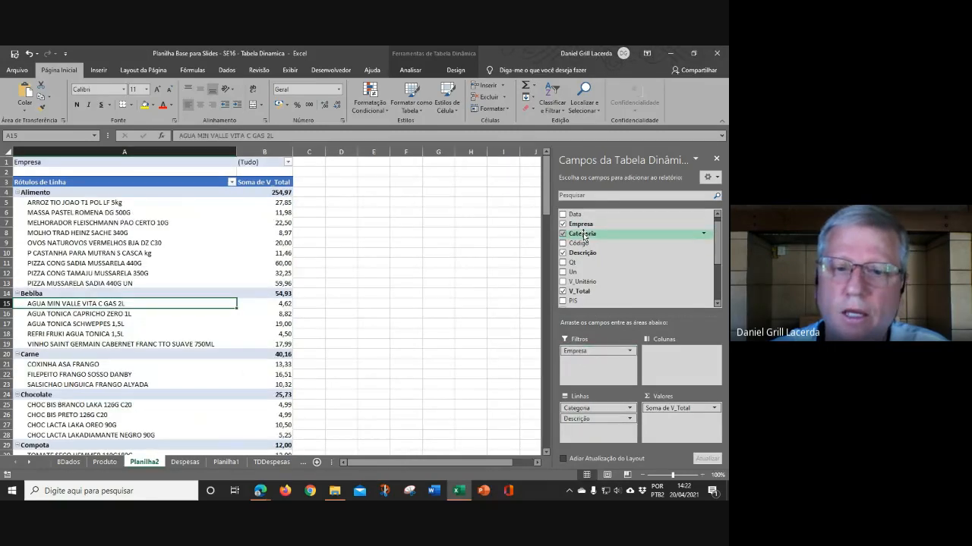
drag(582, 234, 581, 362)
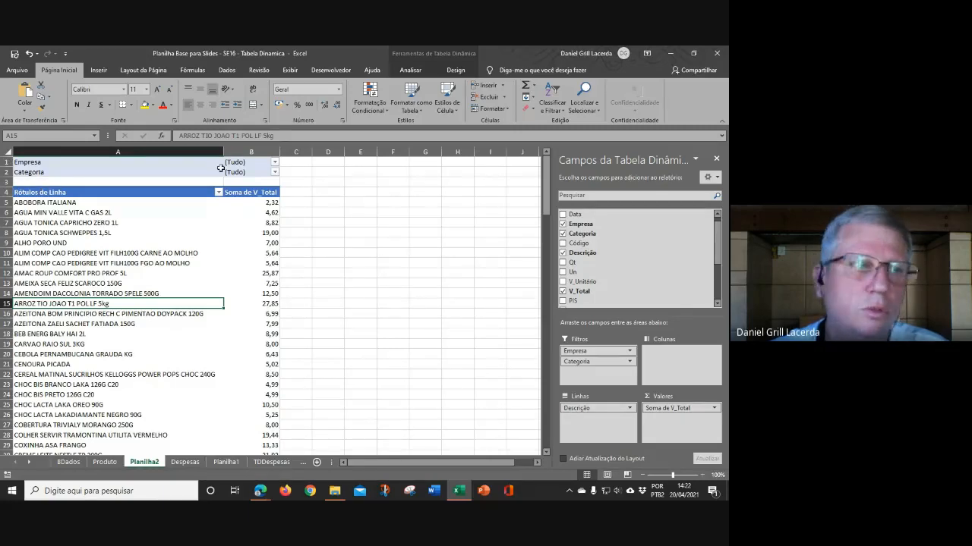
click(315, 312)
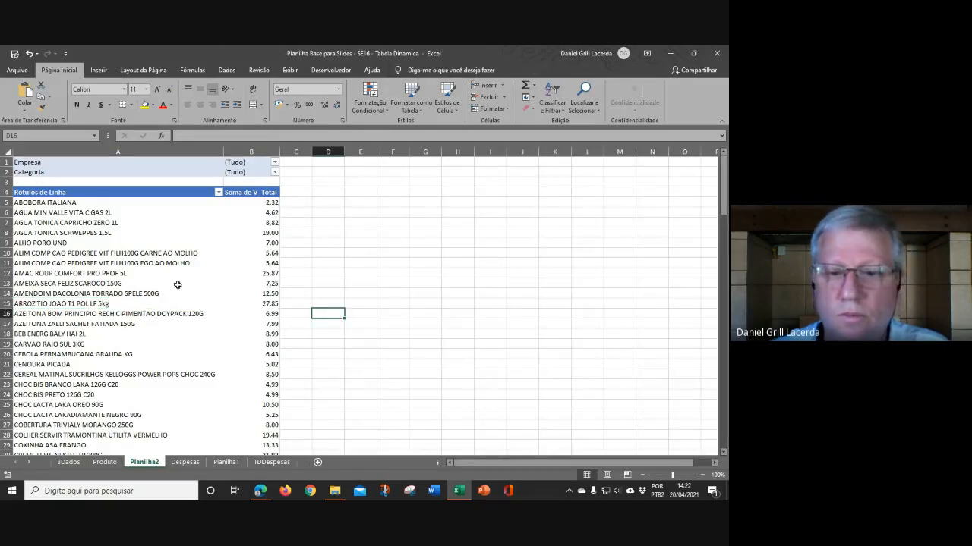
click(177, 284)
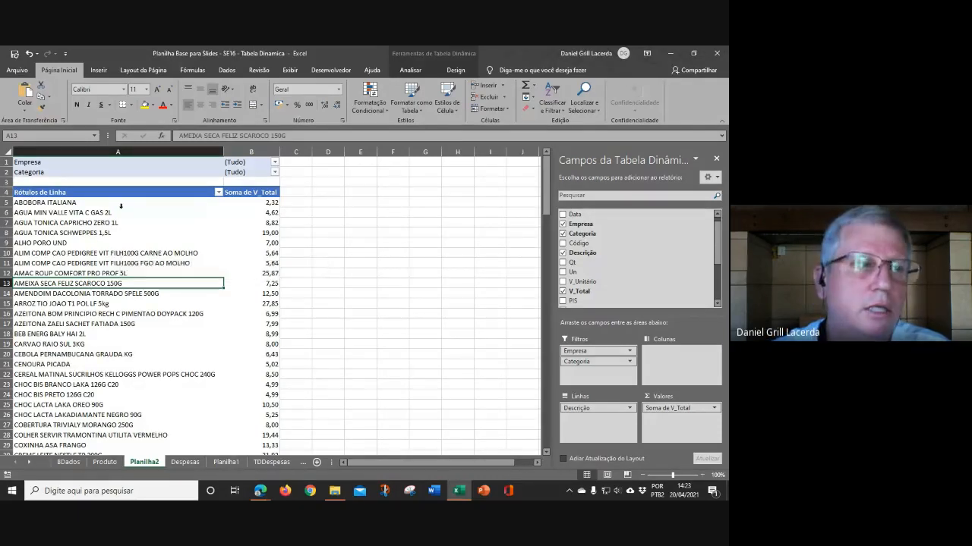
Step: Filter the pivot table's Empresa filter to Bito
click(274, 163)
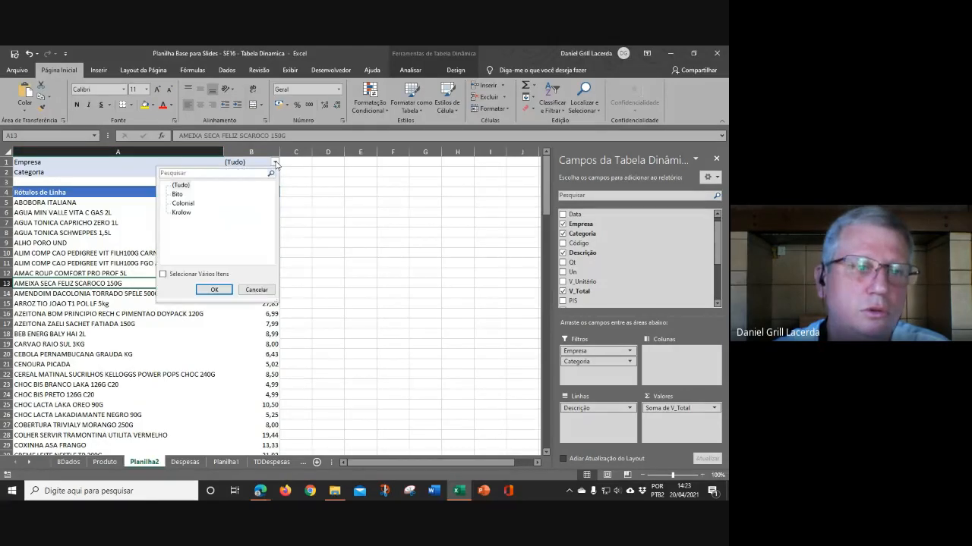
click(177, 195)
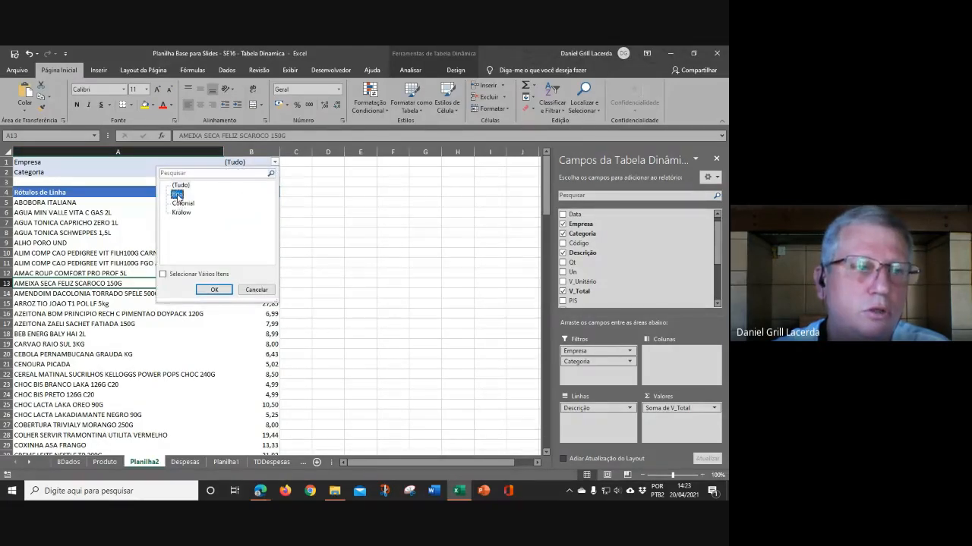
click(215, 290)
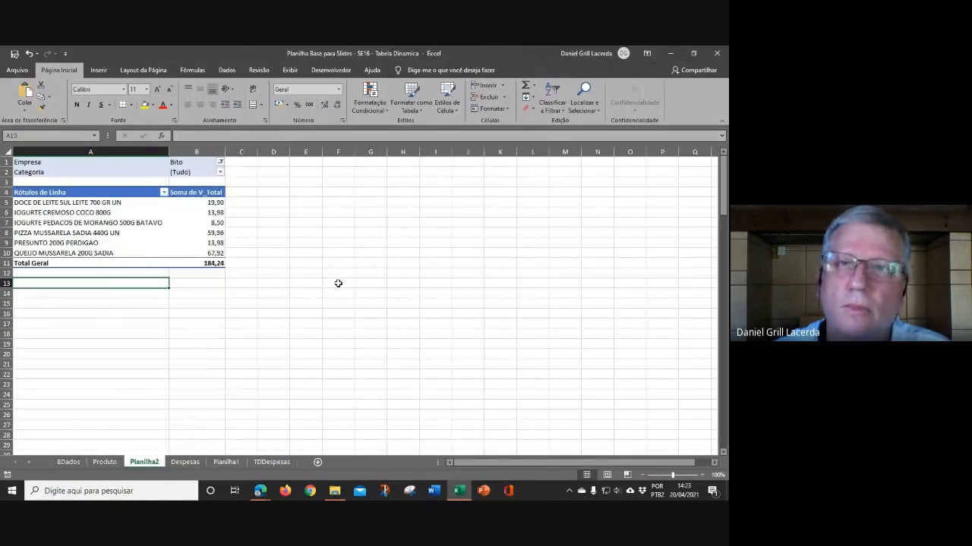
Step: Filter the pivot table's Categoria filter to Alimento
click(178, 222)
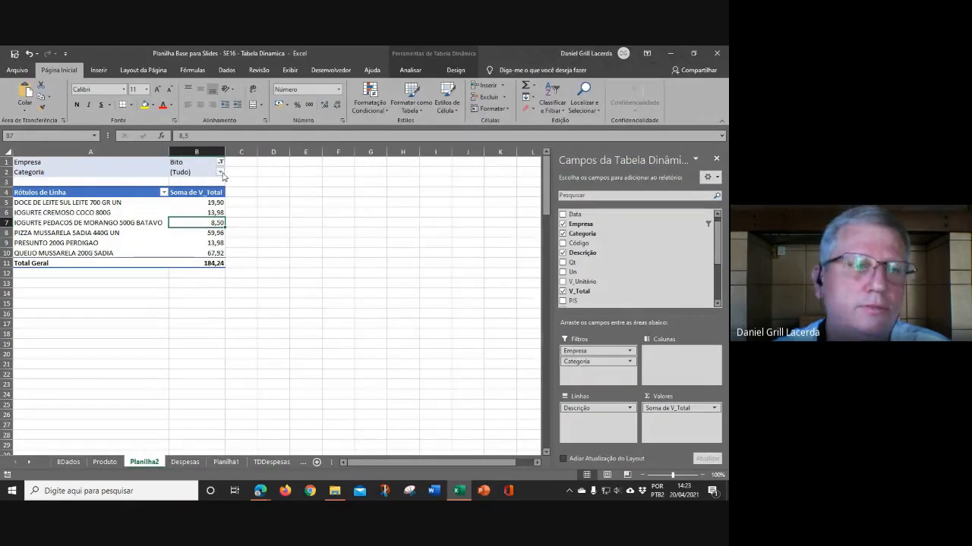
click(220, 173)
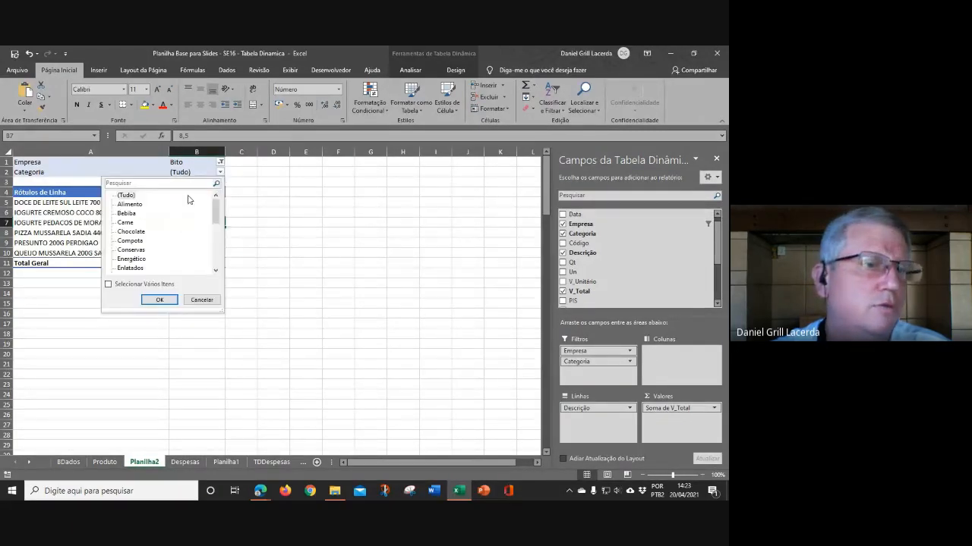
click(129, 204)
click(161, 300)
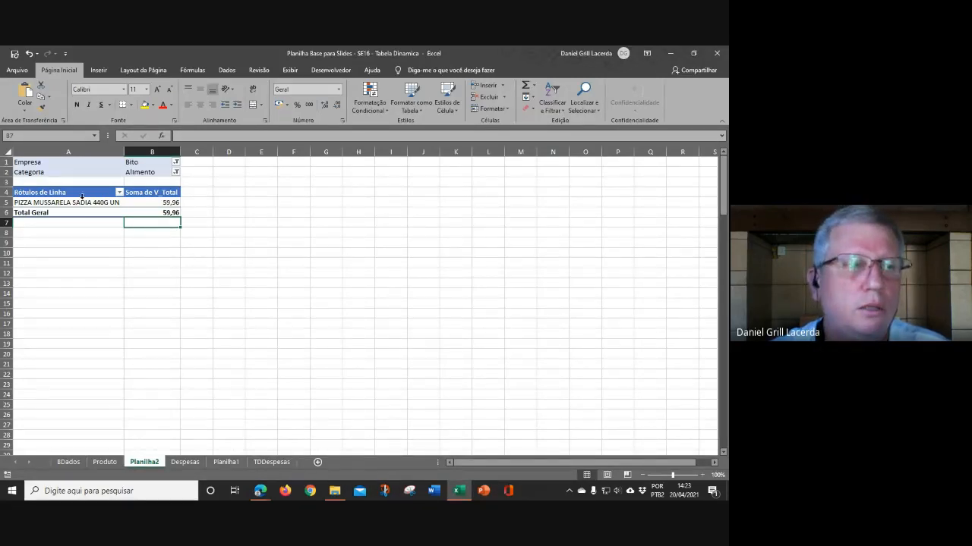
Step: Add V_PIS to the pivot table as a summed value field
click(82, 197)
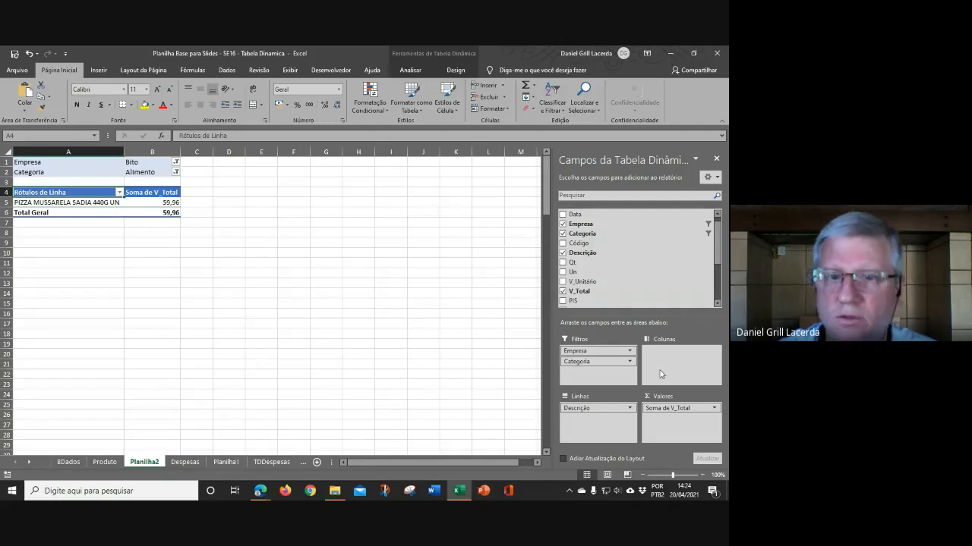
drag(718, 253, 717, 285)
click(563, 249)
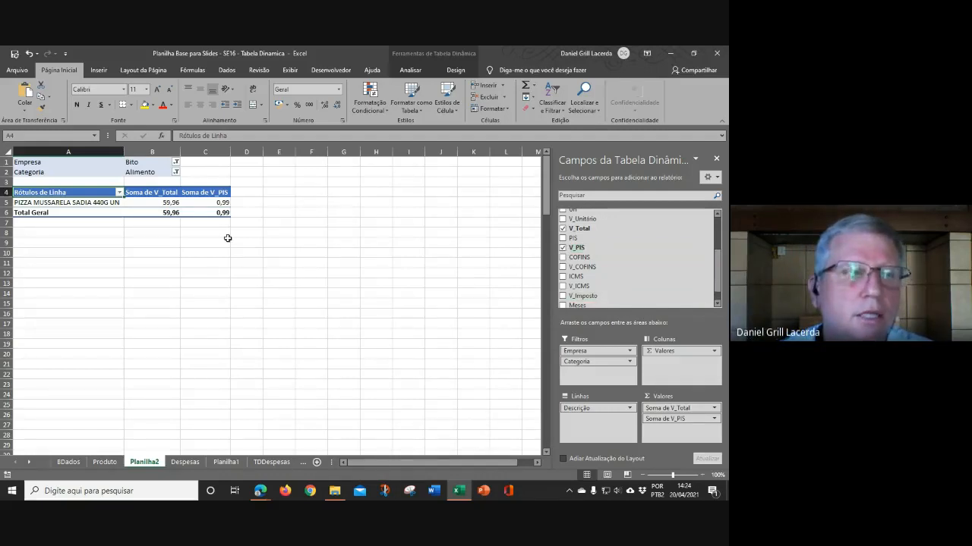
Step: Reset the Categoria filter to (Tudo) to show all categories
click(176, 172)
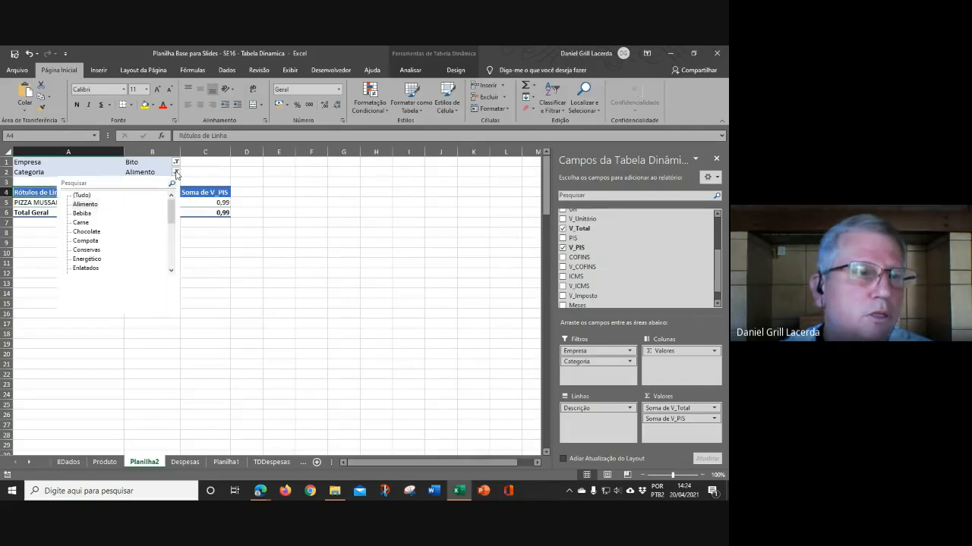
click(81, 196)
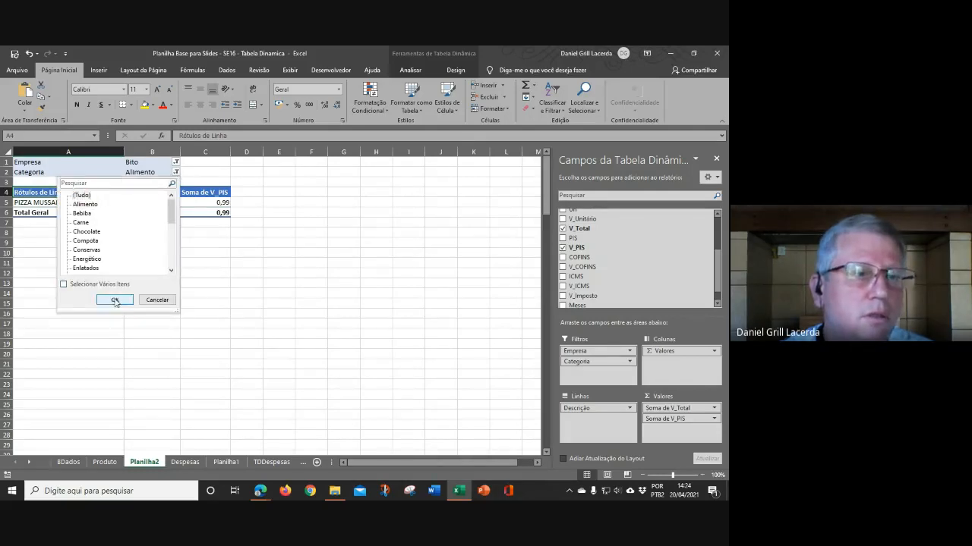
click(115, 301)
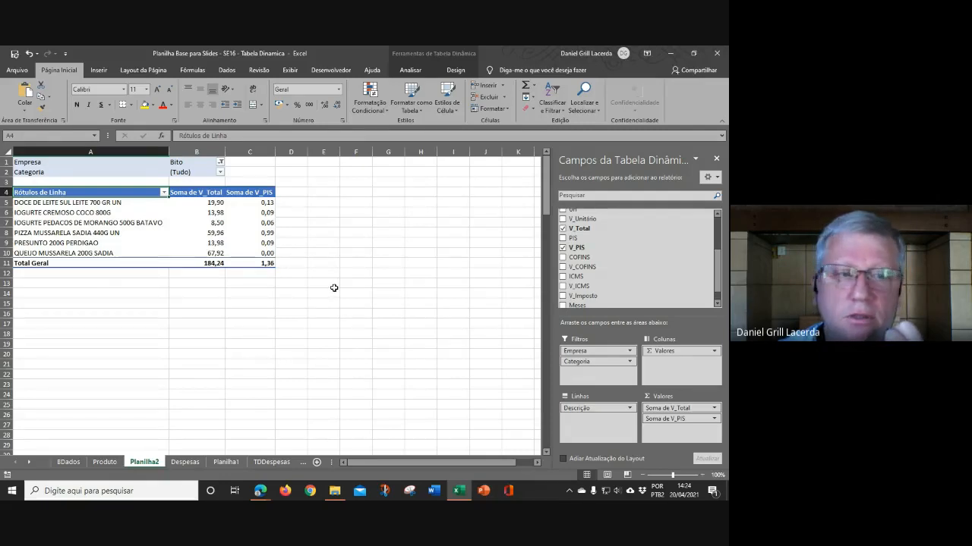
Step: Add V_COFINS and V_ICMS to the pivot table as summed value fields
click(562, 268)
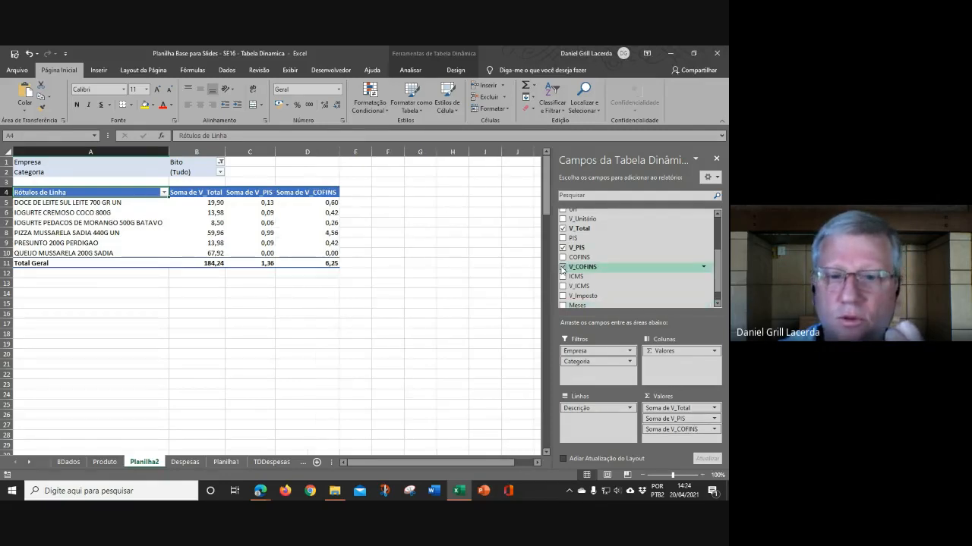
click(564, 287)
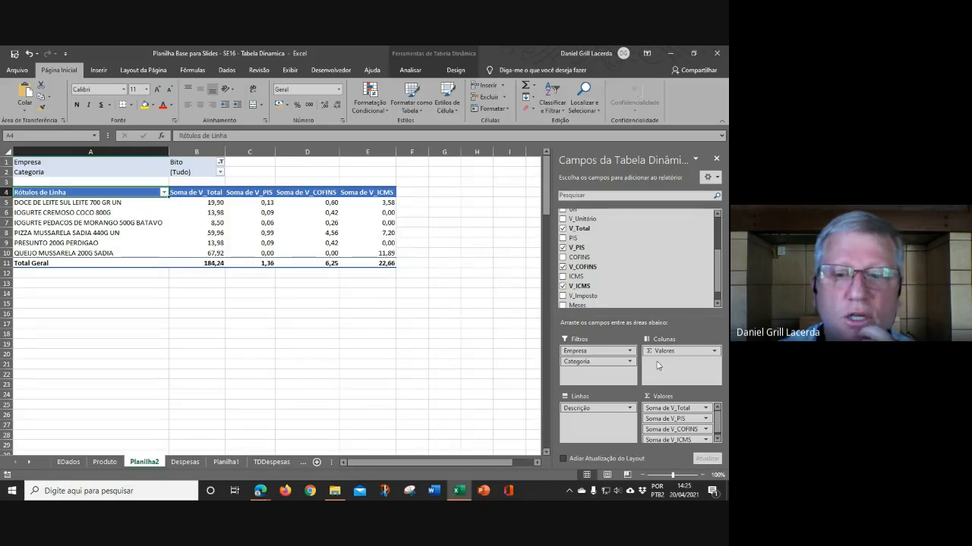
click(714, 351)
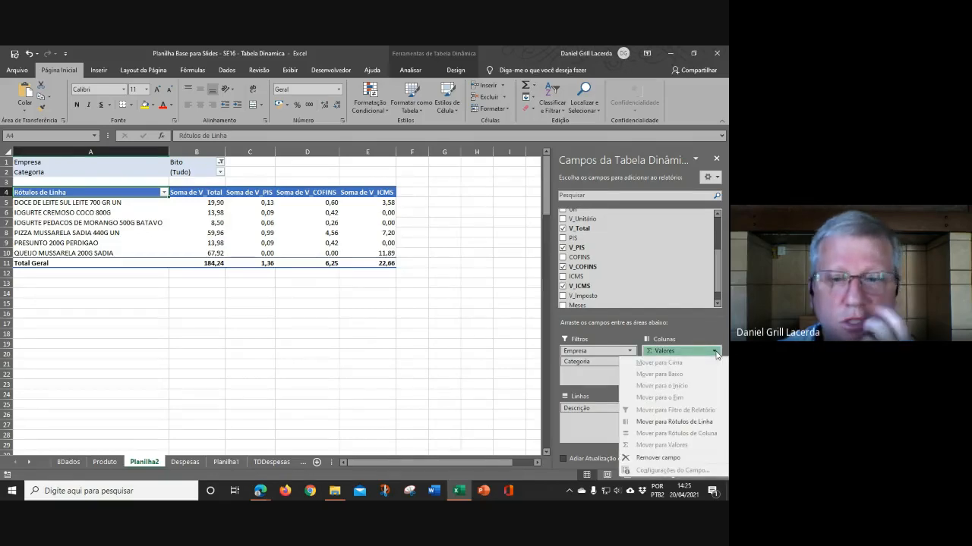
click(468, 327)
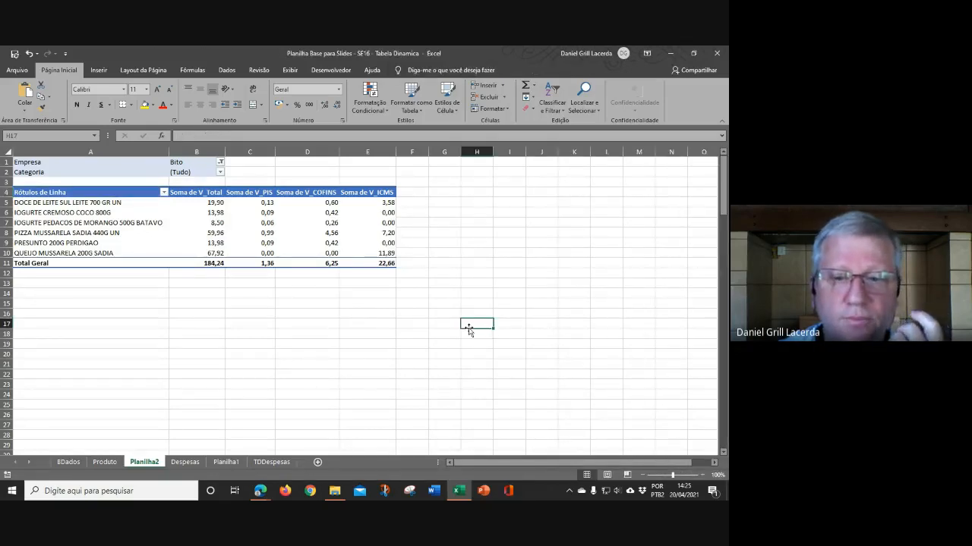
Step: Remove all value fields from the pivot table, briefly adding and removing V_PIS
click(369, 223)
drag(691, 353, 449, 359)
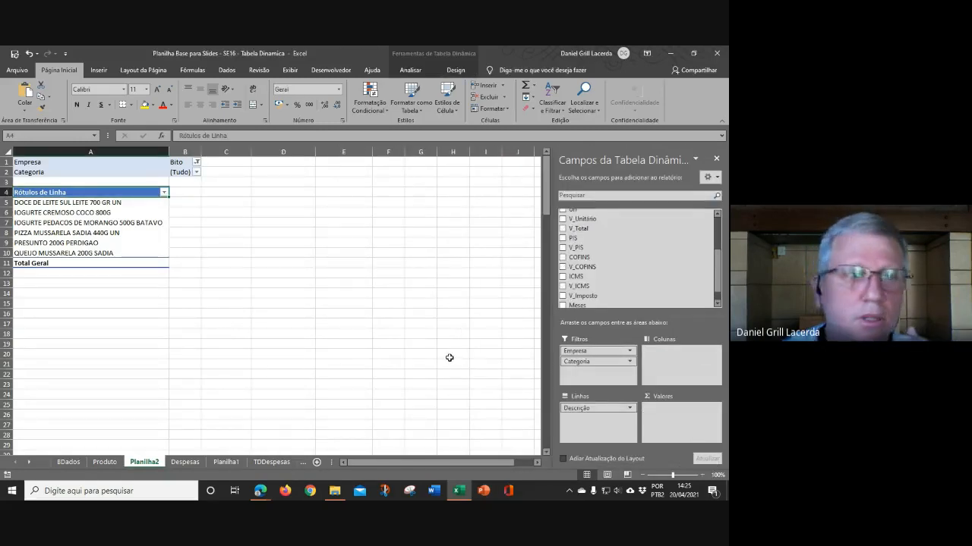
scroll(683, 278, up, 3)
scroll(679, 278, down, 2)
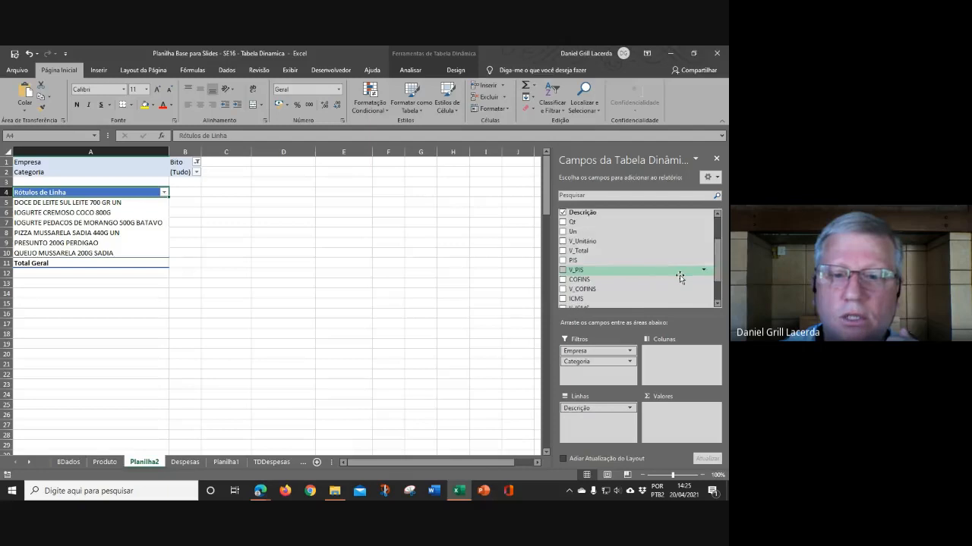
click(562, 270)
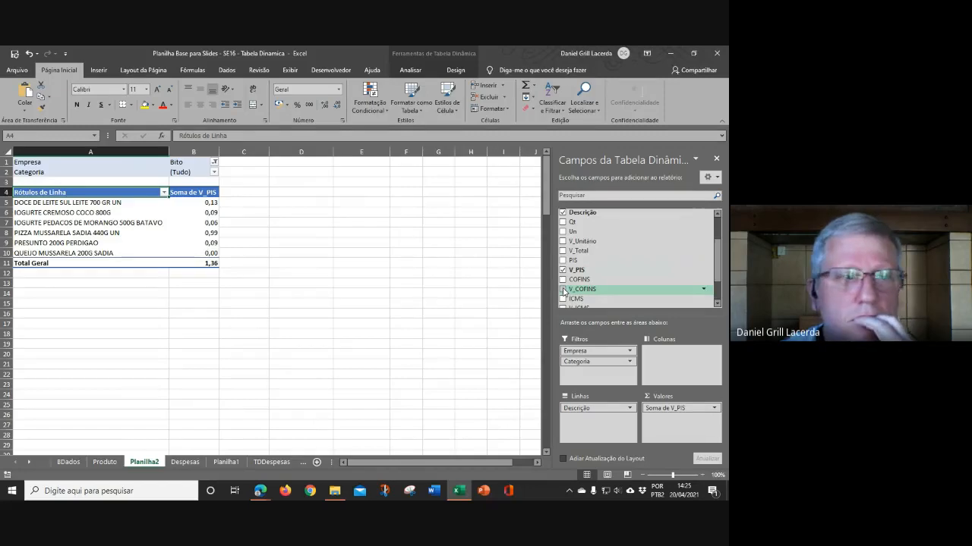
scroll(649, 287, up, 1)
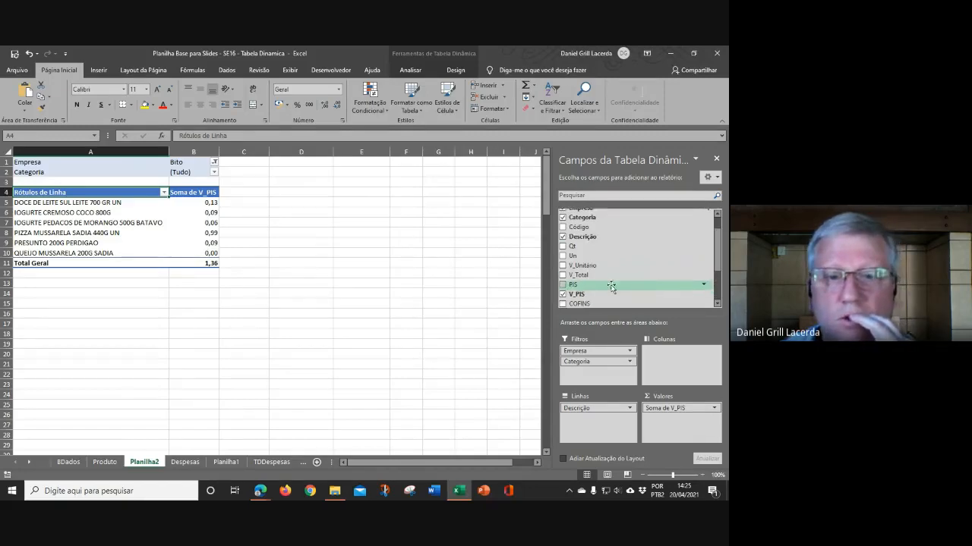
click(563, 295)
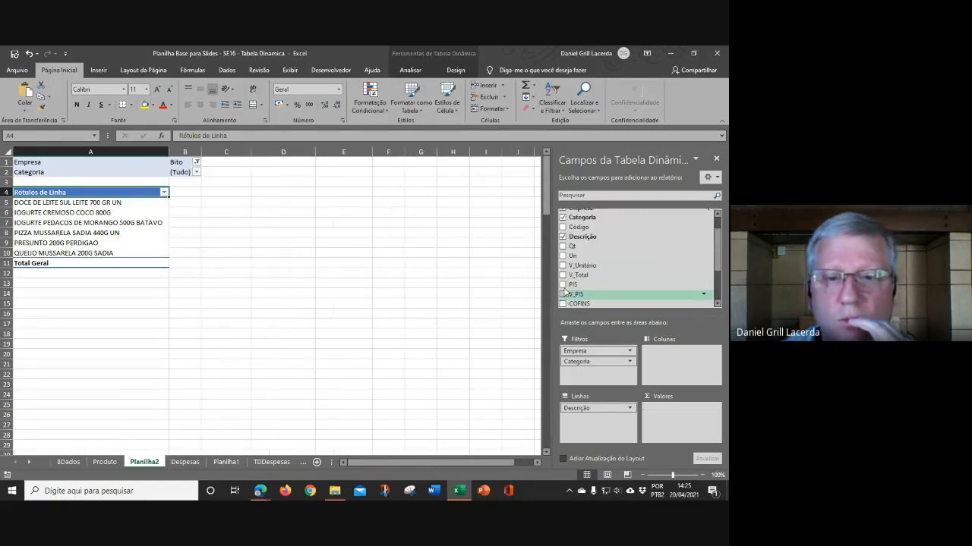
Step: Add V_Total, V_PIS, V_COFINS and V_ICMS back to the pivot table as summed value fields
click(563, 275)
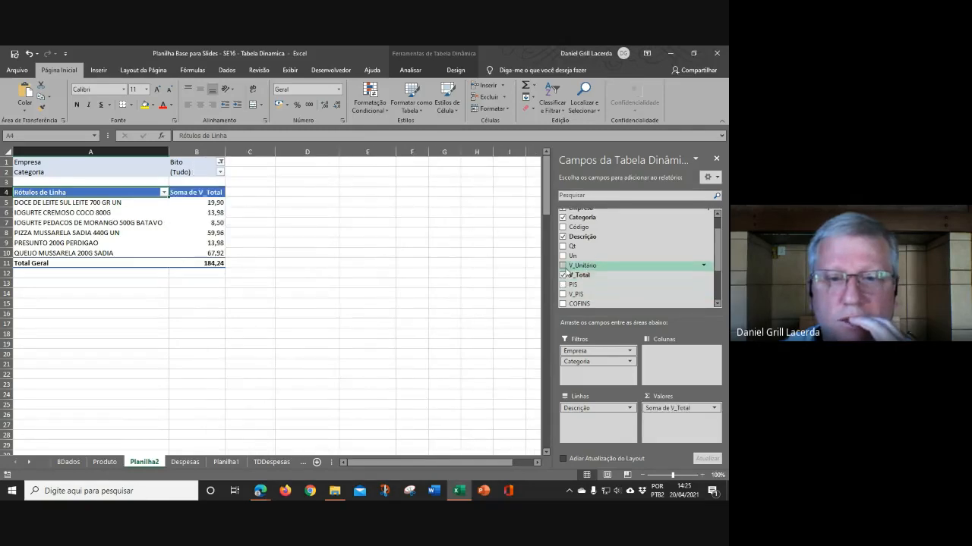
click(563, 294)
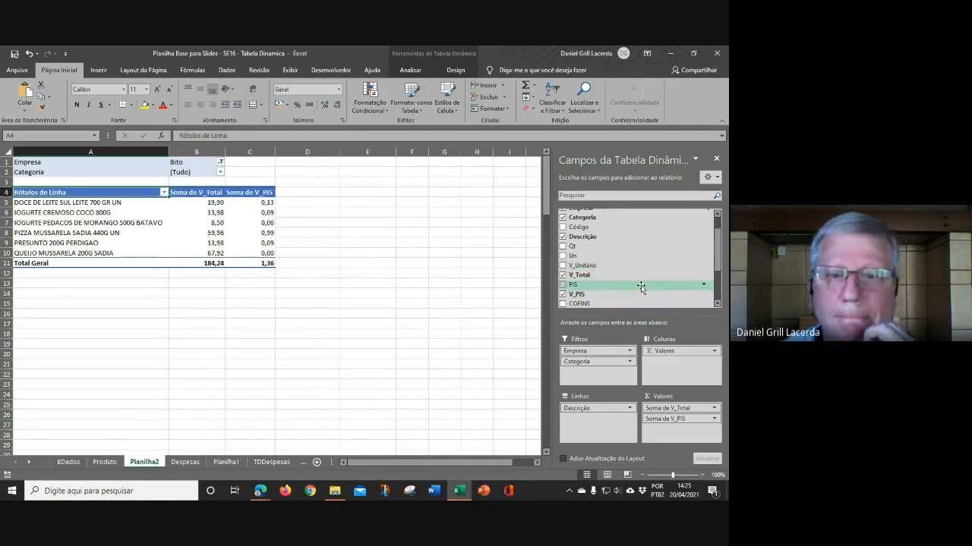
scroll(640, 289, down, 1)
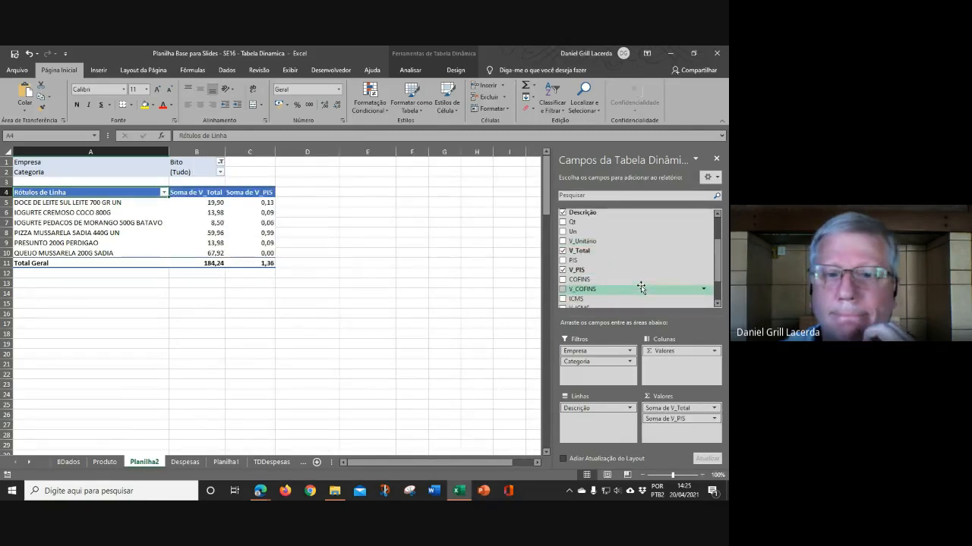
click(570, 292)
scroll(582, 283, down, 2)
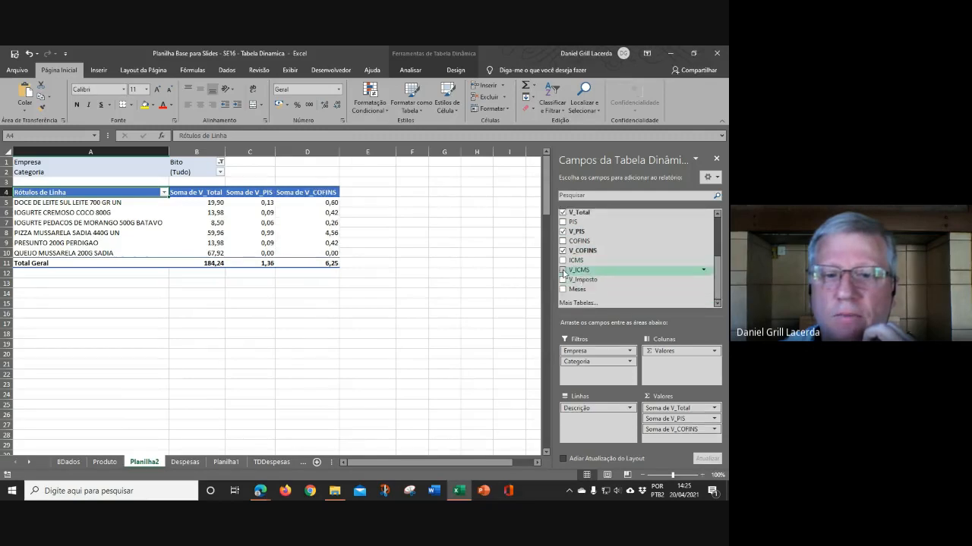
click(563, 270)
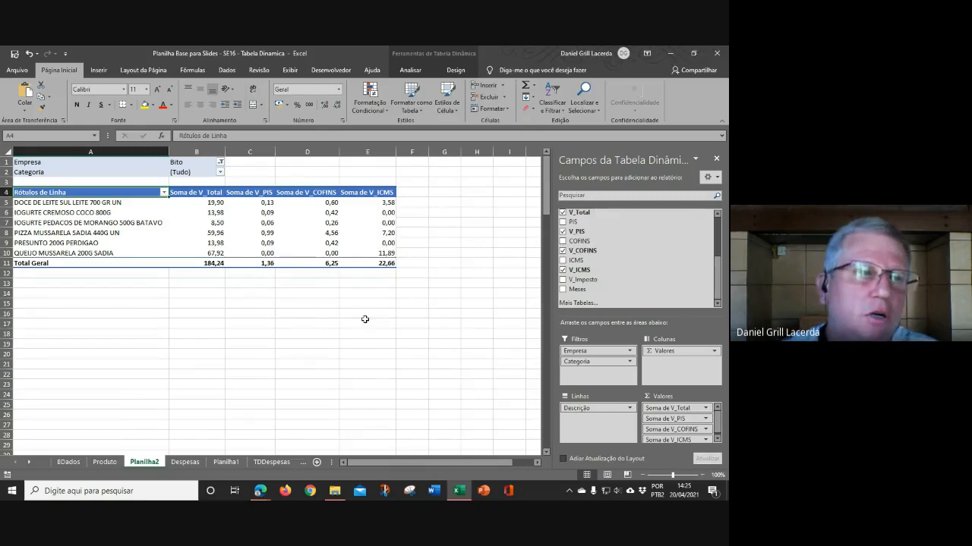
Step: Filter the pivot table's Empresa filter to Krolow
click(221, 163)
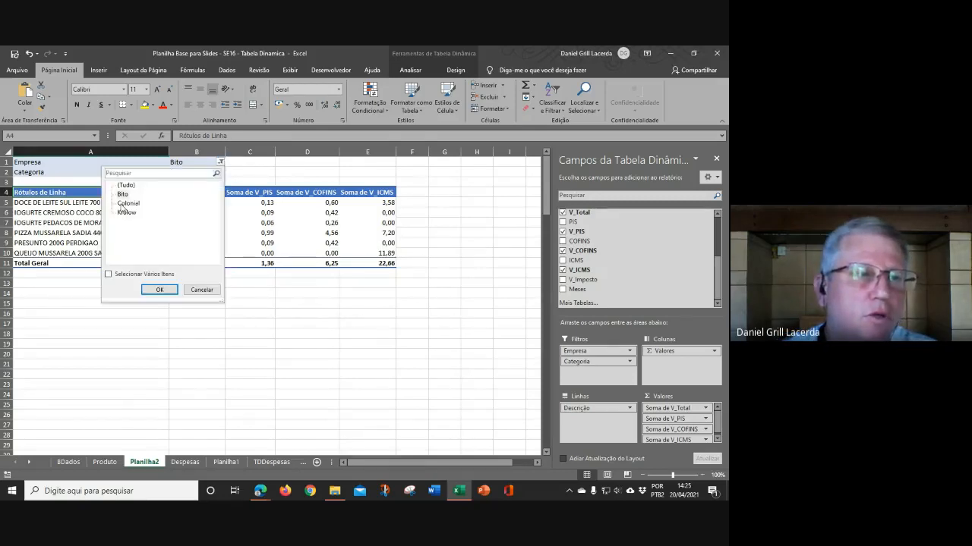
click(124, 213)
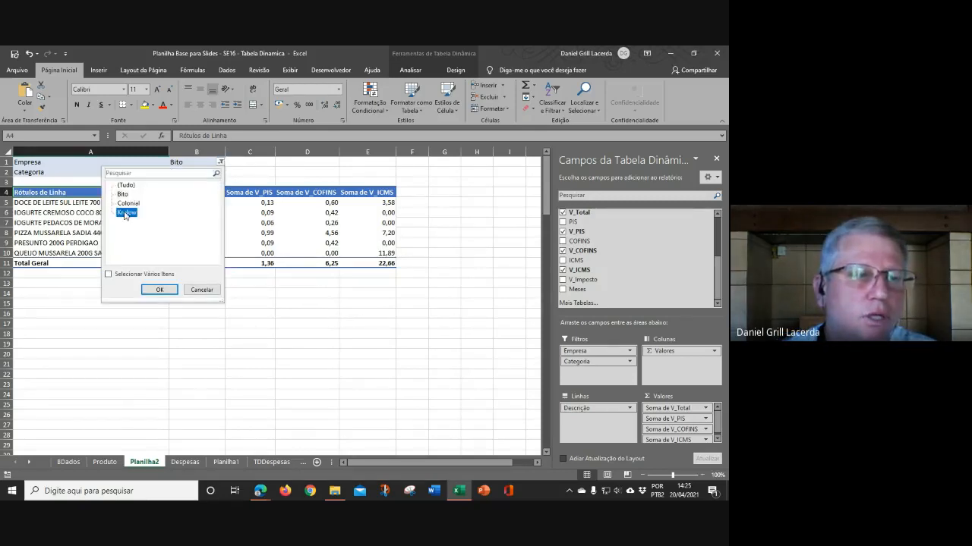
click(159, 290)
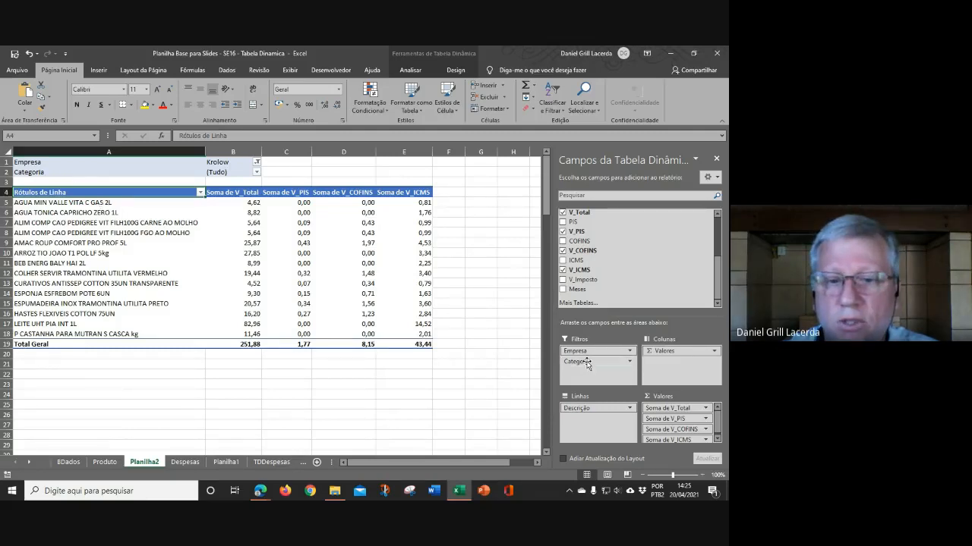
Step: Move Categoria from the filters into the row labels, placed above Descrição
drag(586, 361, 589, 420)
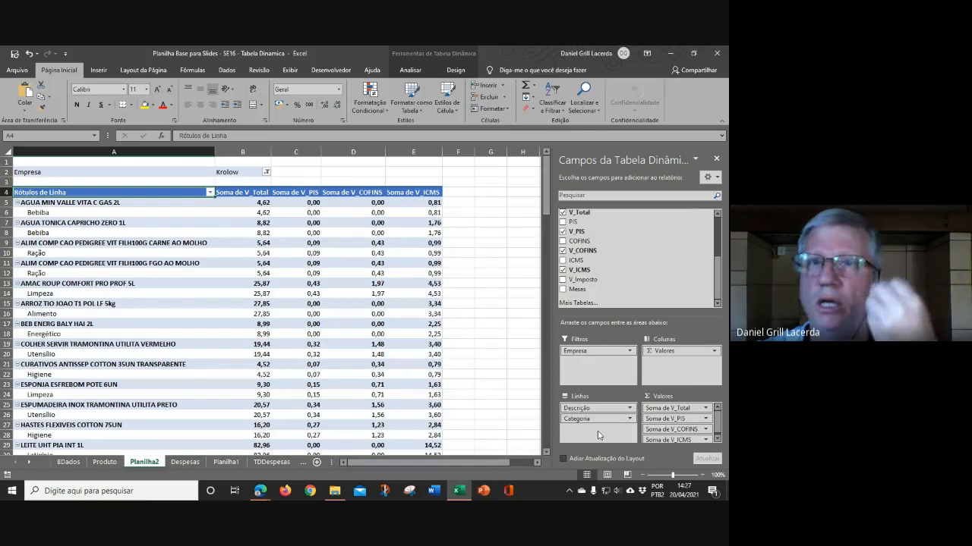
drag(582, 408, 586, 435)
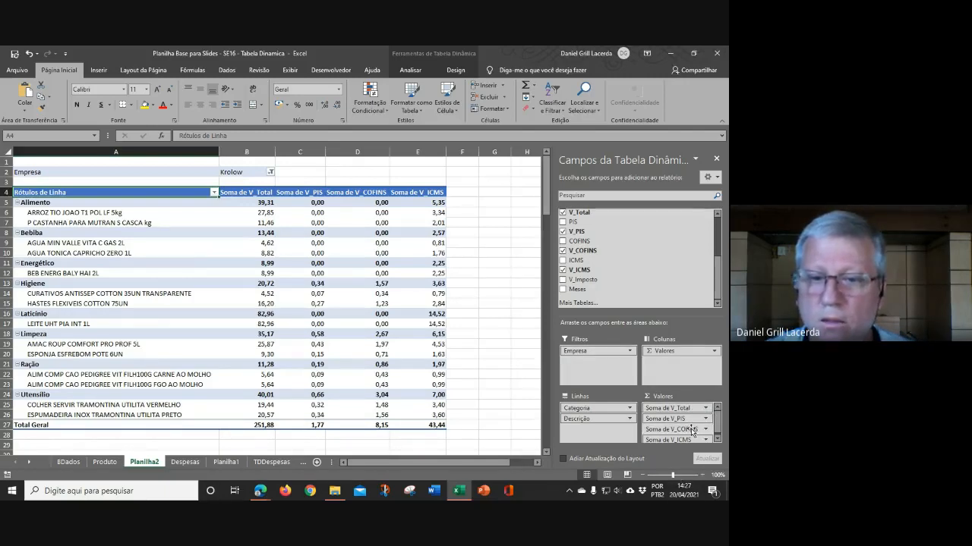
Step: Review the summary functions and number format options in the Soma de V_PIS value field settings without changing them
scroll(692, 430, down, 1)
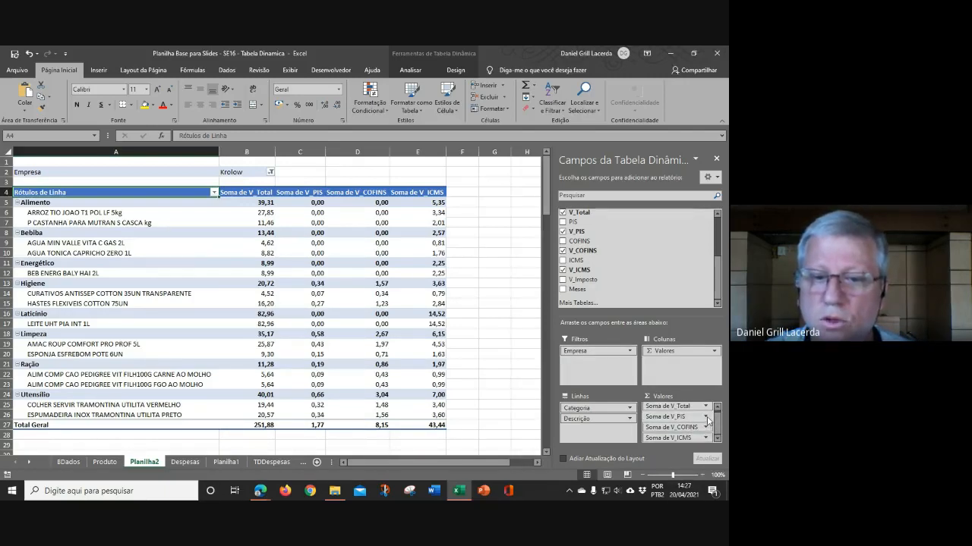
click(706, 418)
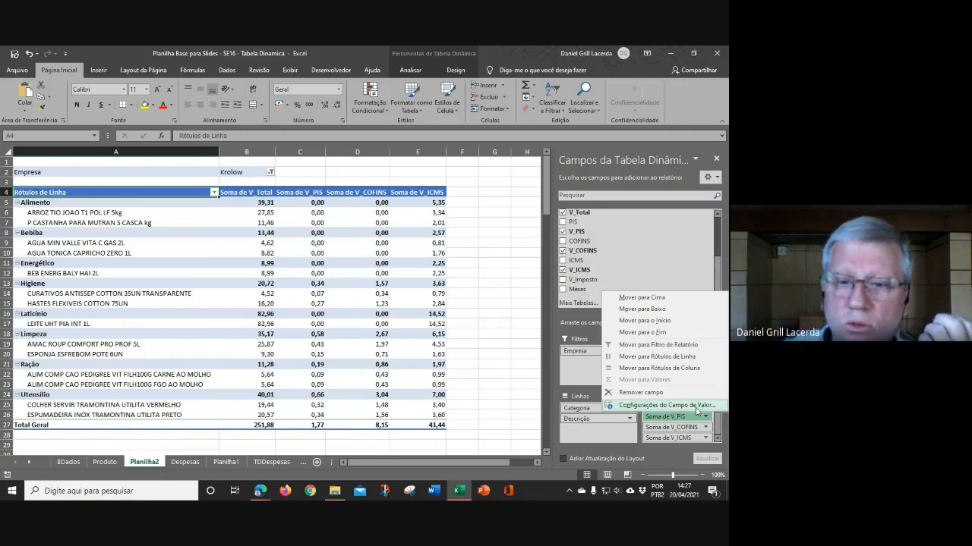
click(663, 406)
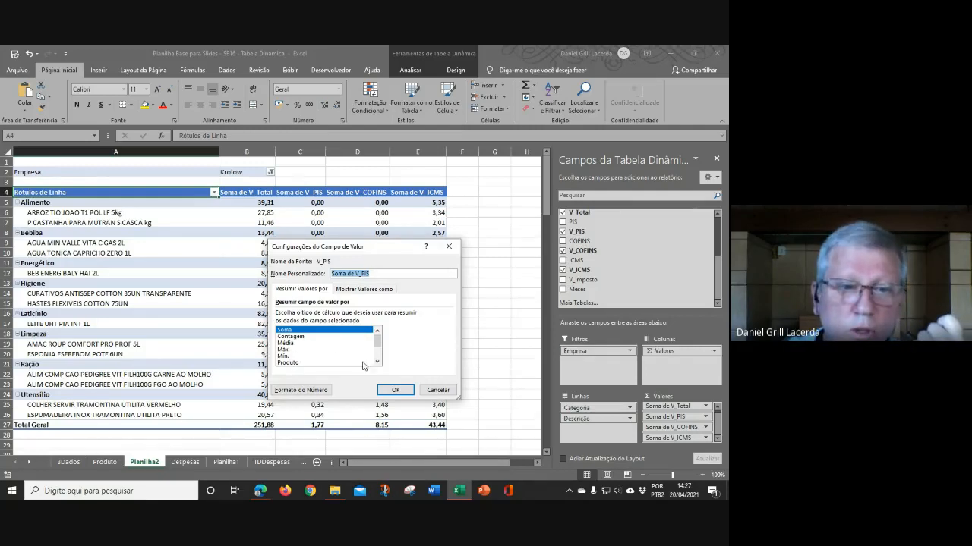
scroll(378, 348, down, 2)
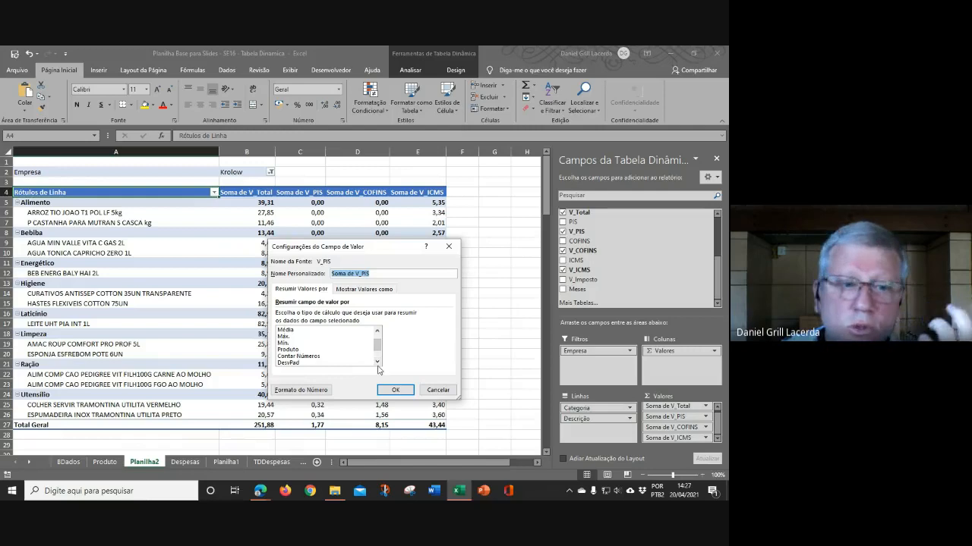
click(378, 362)
click(377, 362)
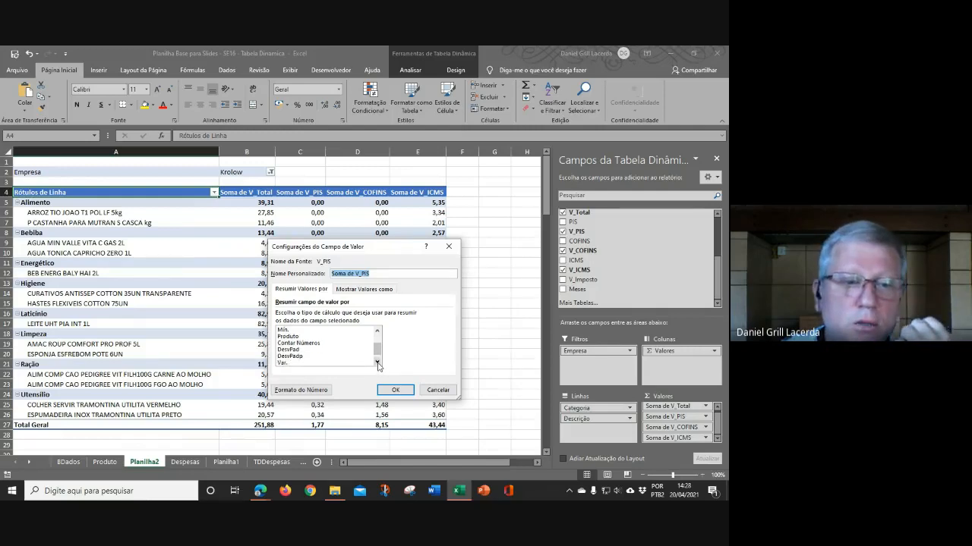
click(377, 362)
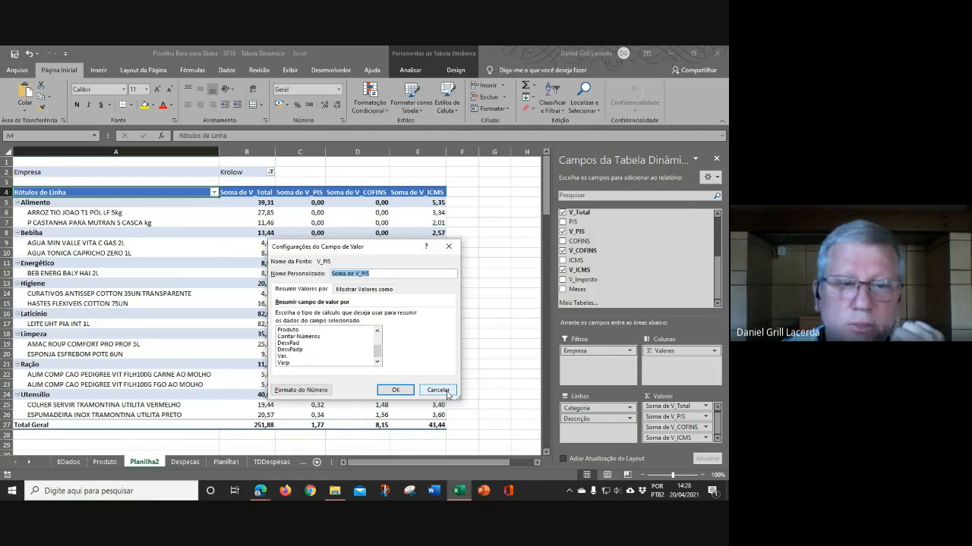
click(301, 391)
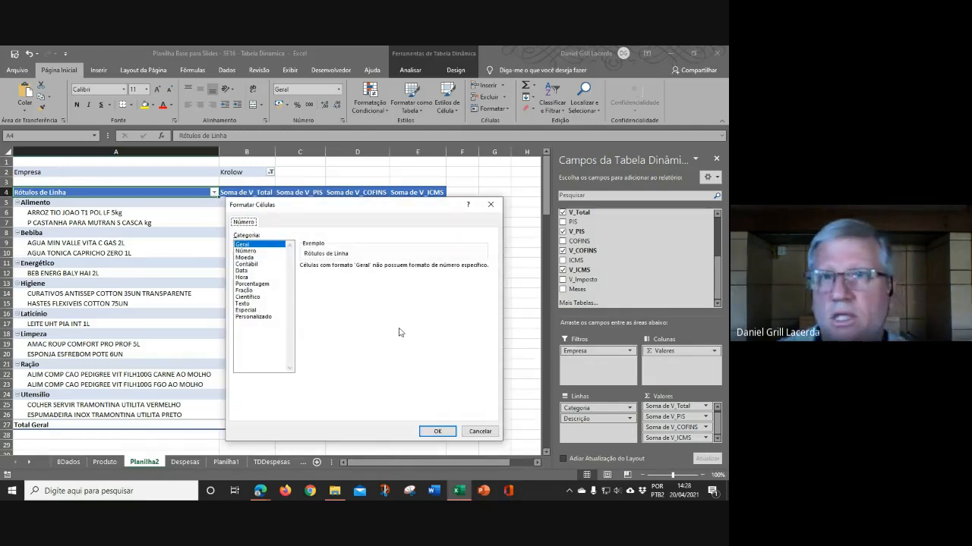
click(481, 435)
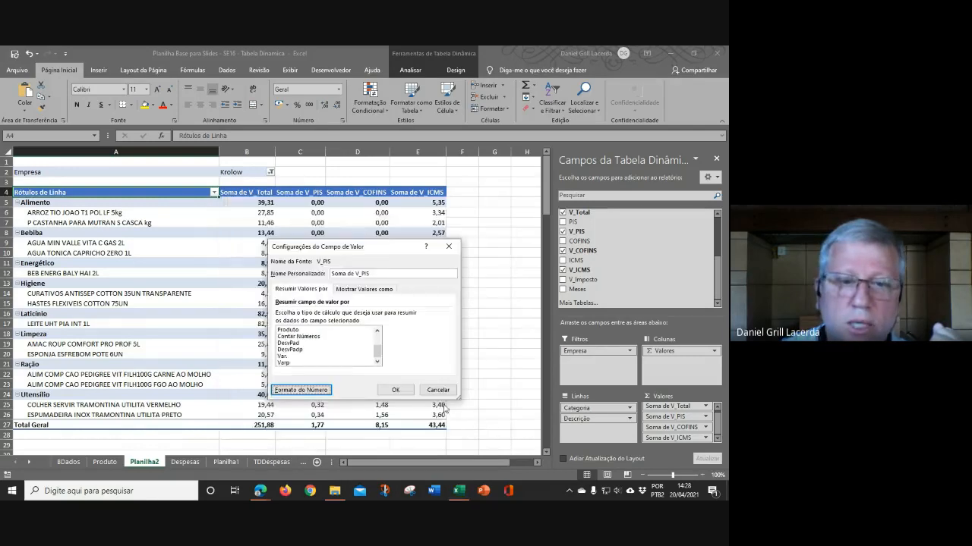
click(446, 388)
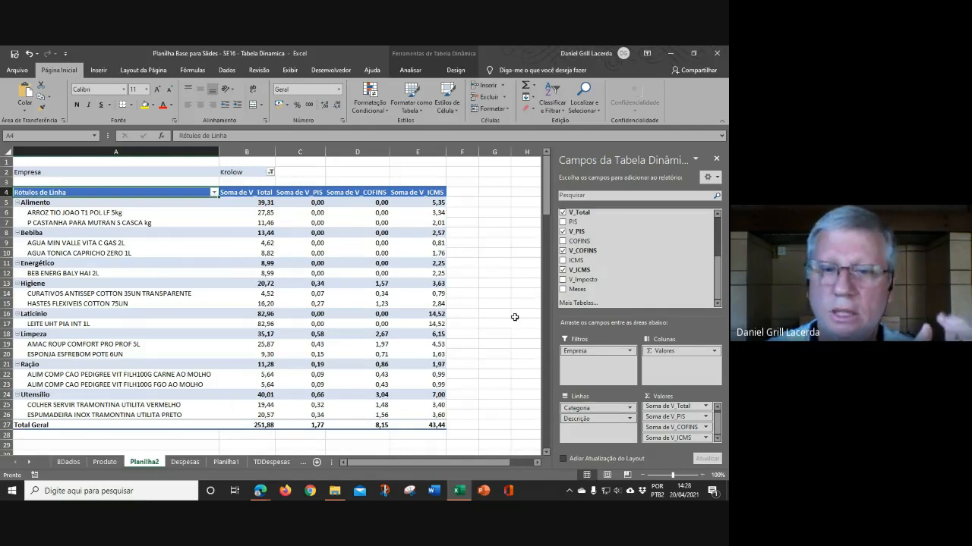
click(714, 353)
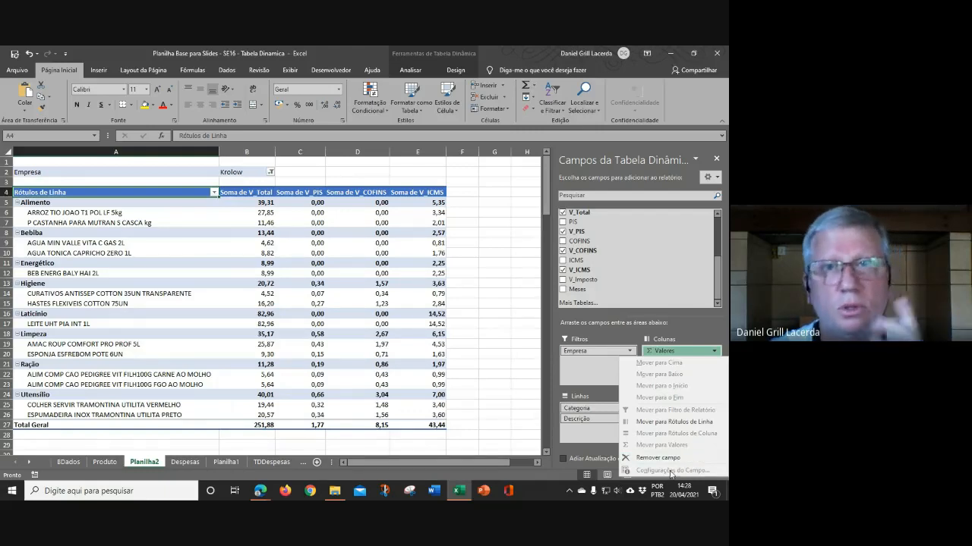
click(519, 365)
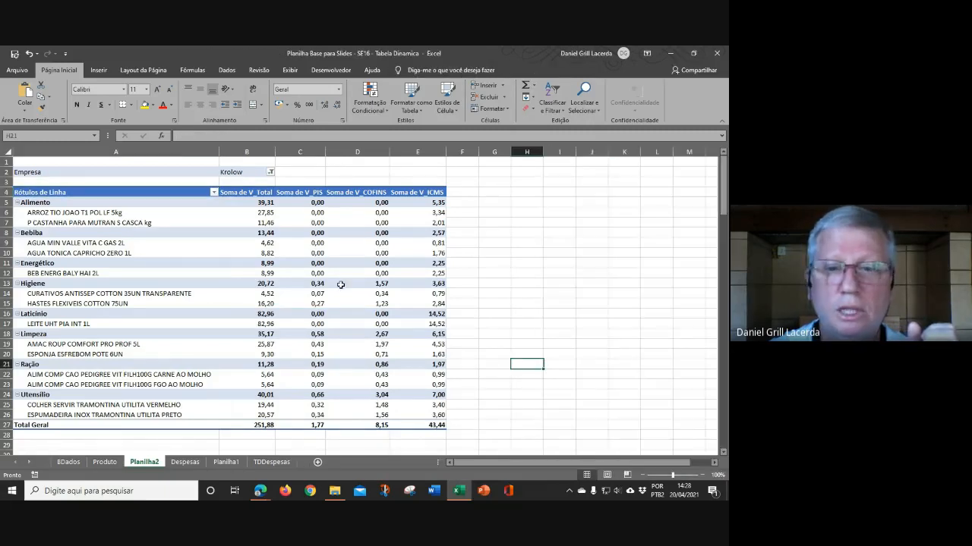
click(341, 285)
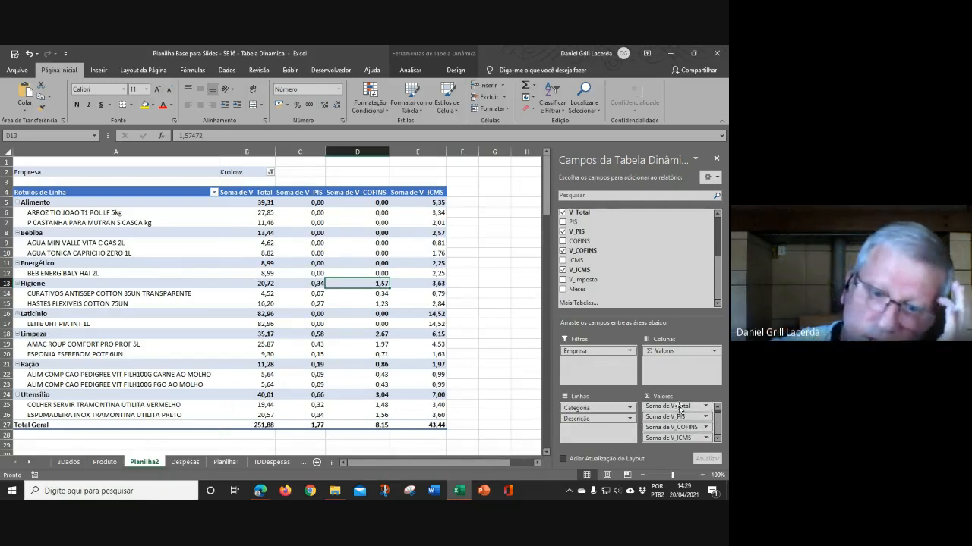
click(629, 409)
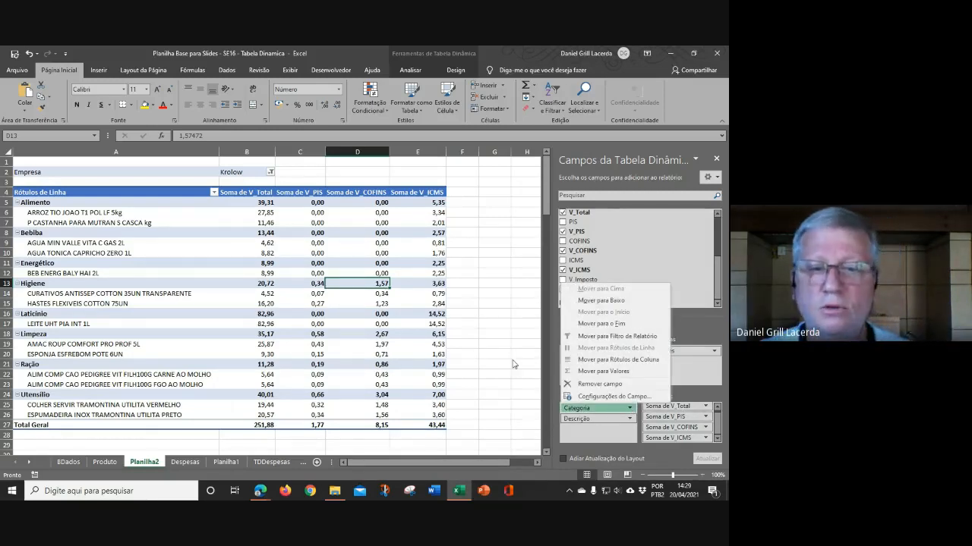
click(347, 353)
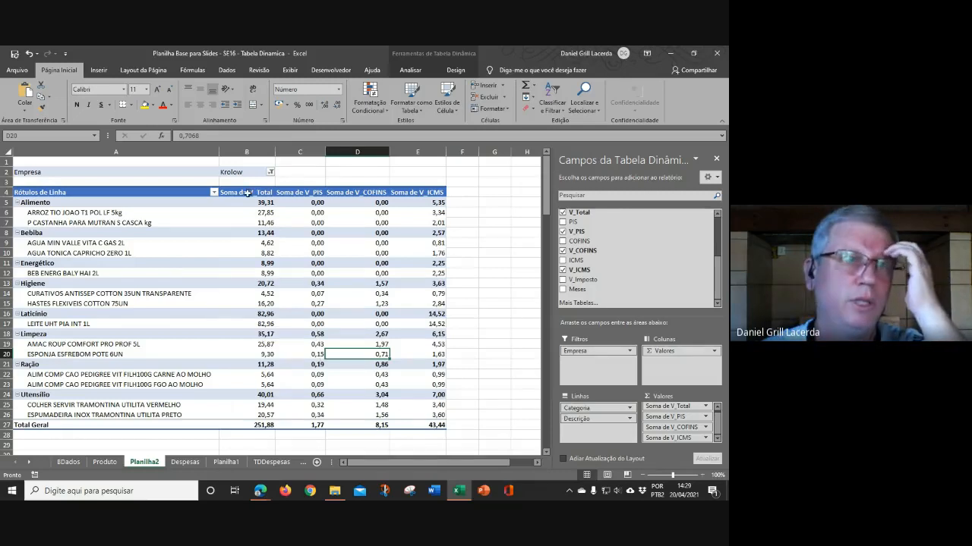
Step: Change the Empresa filter to Colonial
click(270, 173)
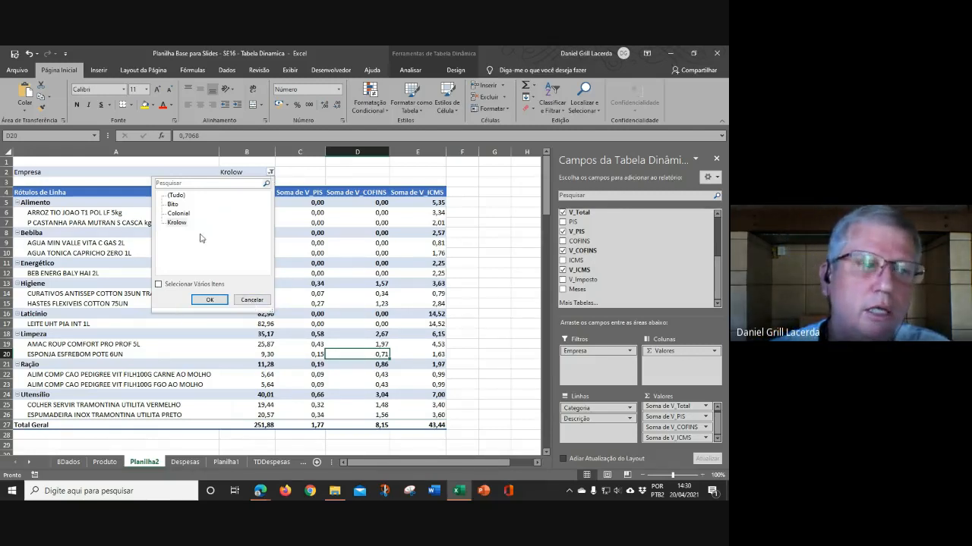
click(180, 215)
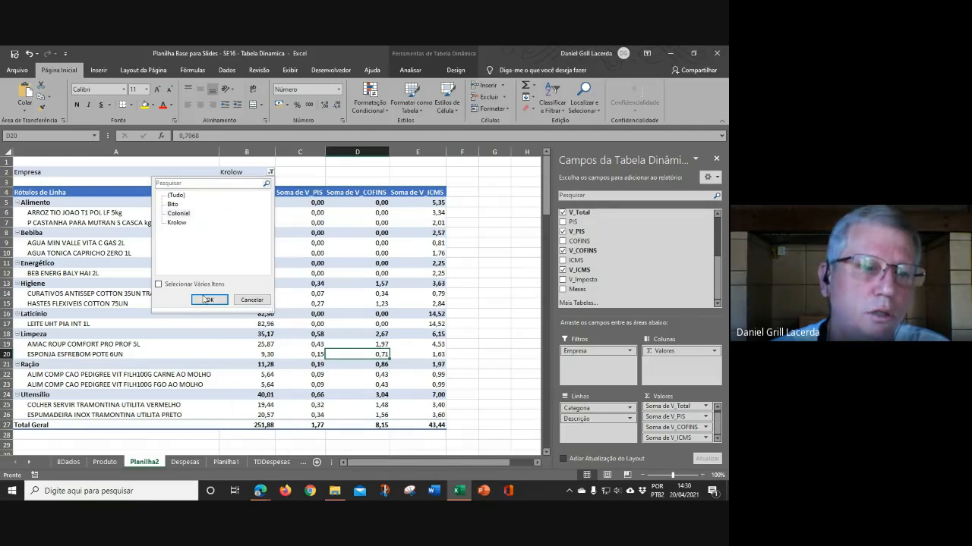
double_click(181, 223)
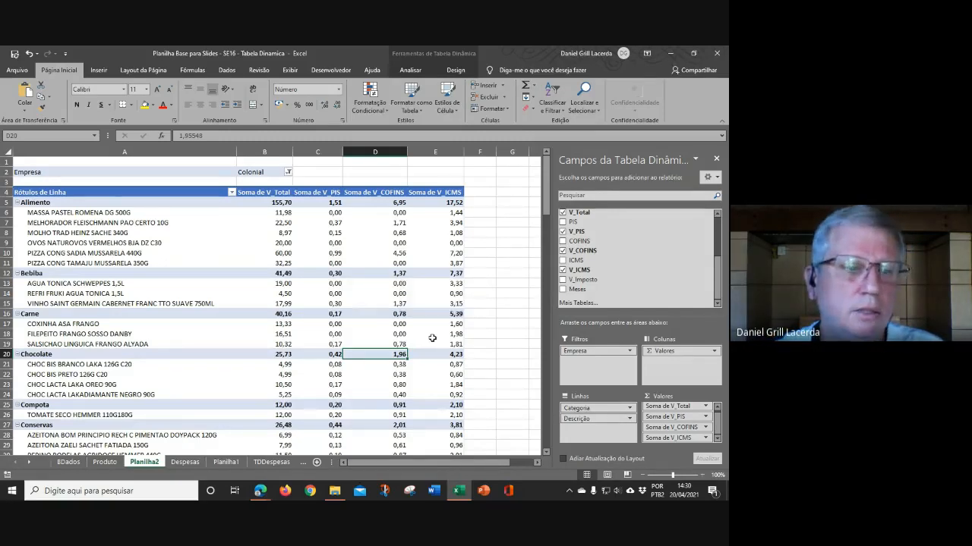
scroll(432, 338, down, 1)
scroll(417, 345, down, 4)
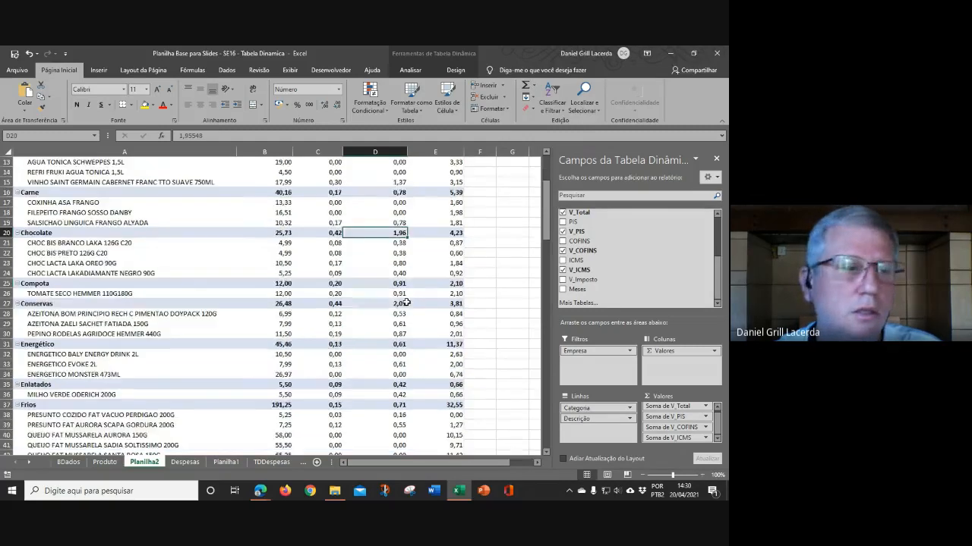
scroll(409, 311, up, 4)
scroll(407, 303, up, 1)
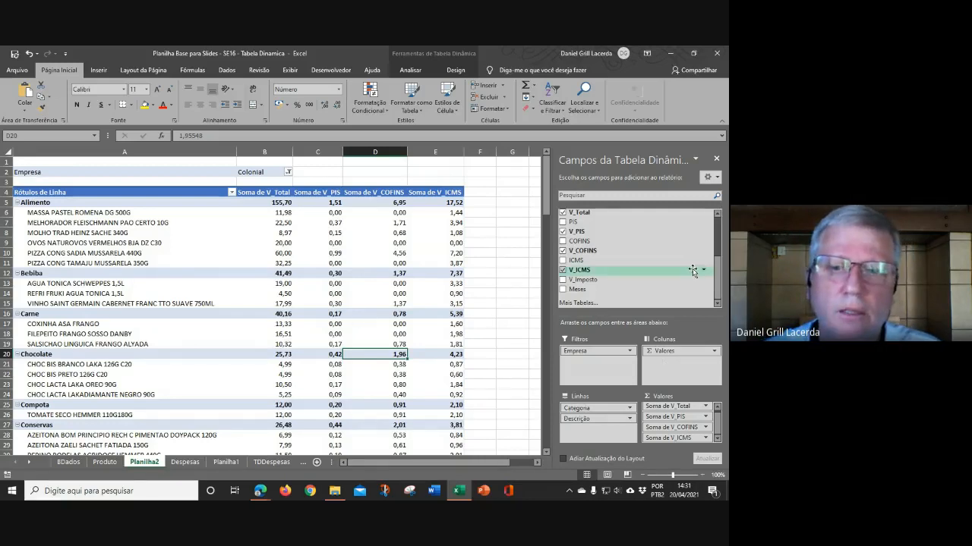
click(718, 216)
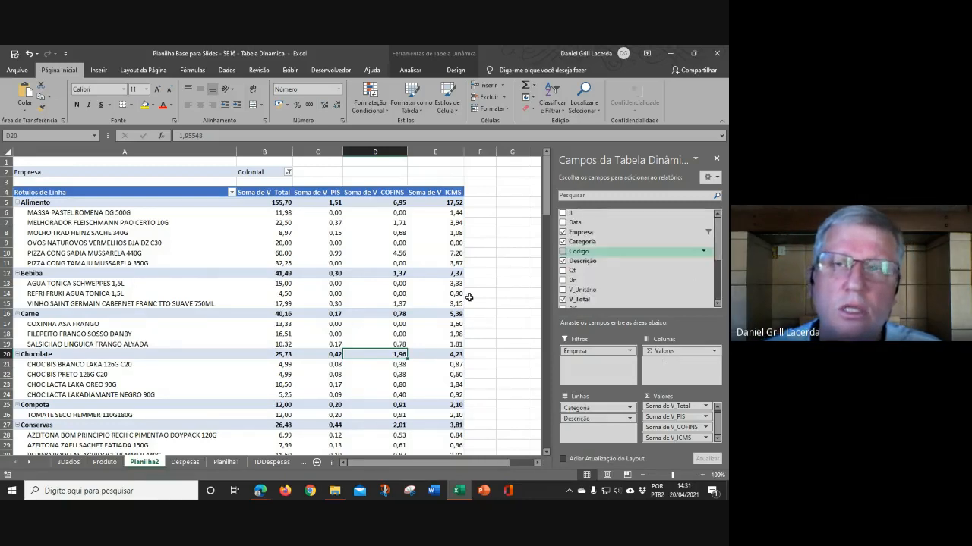
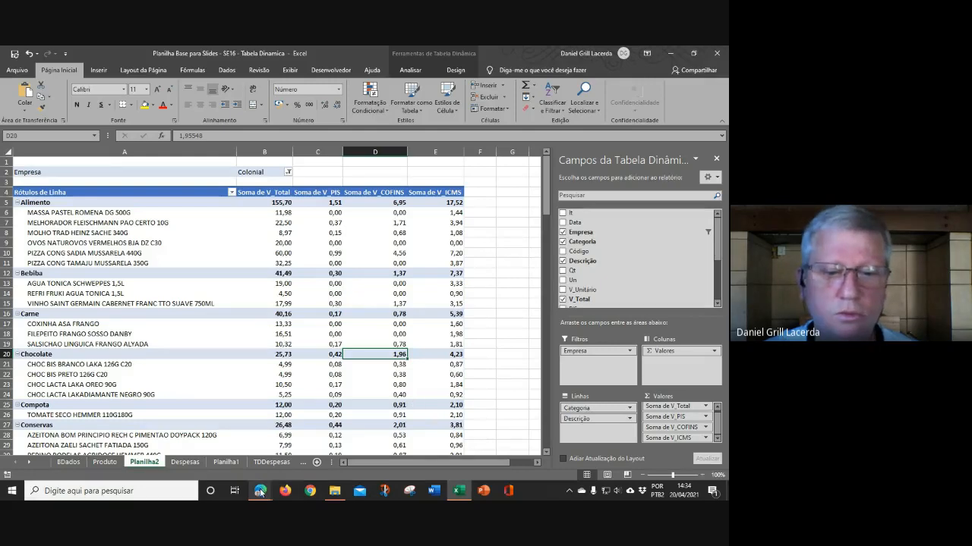
Step: Switch to the Google Meet meeting window and open the meeting's more-options menu
mouse_move(259, 492)
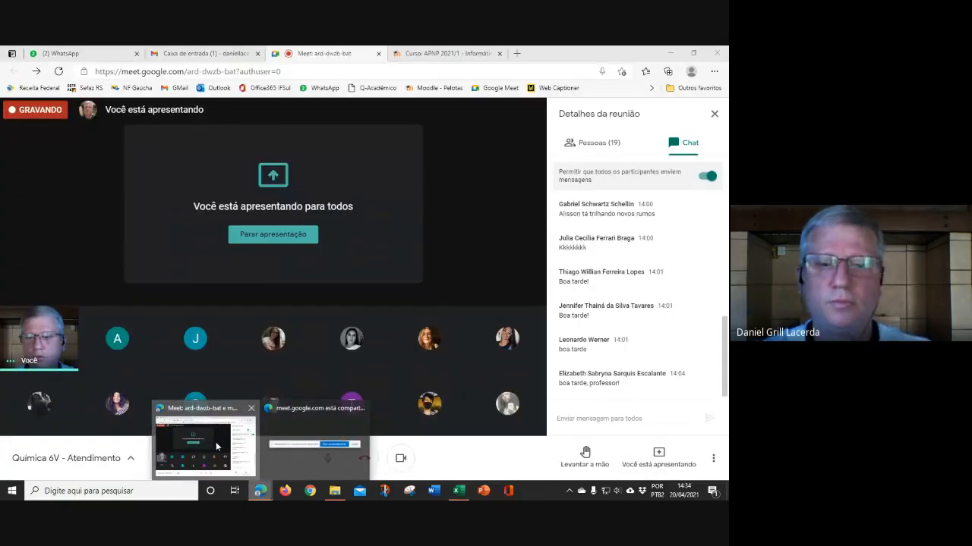
click(216, 447)
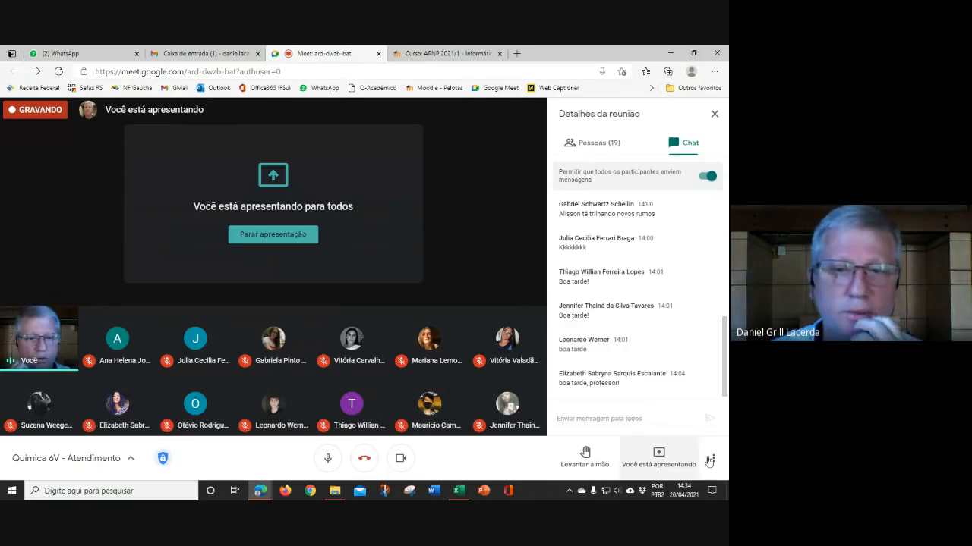
click(713, 460)
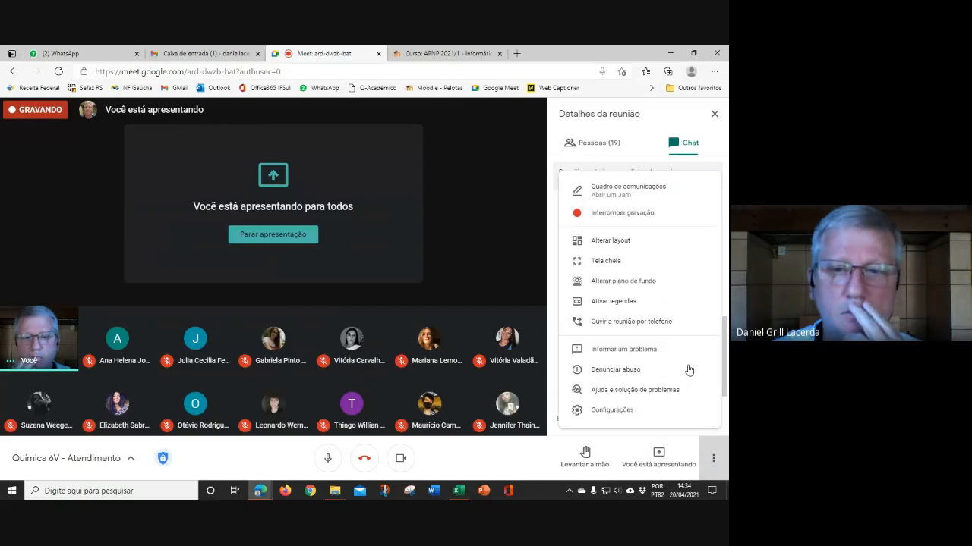